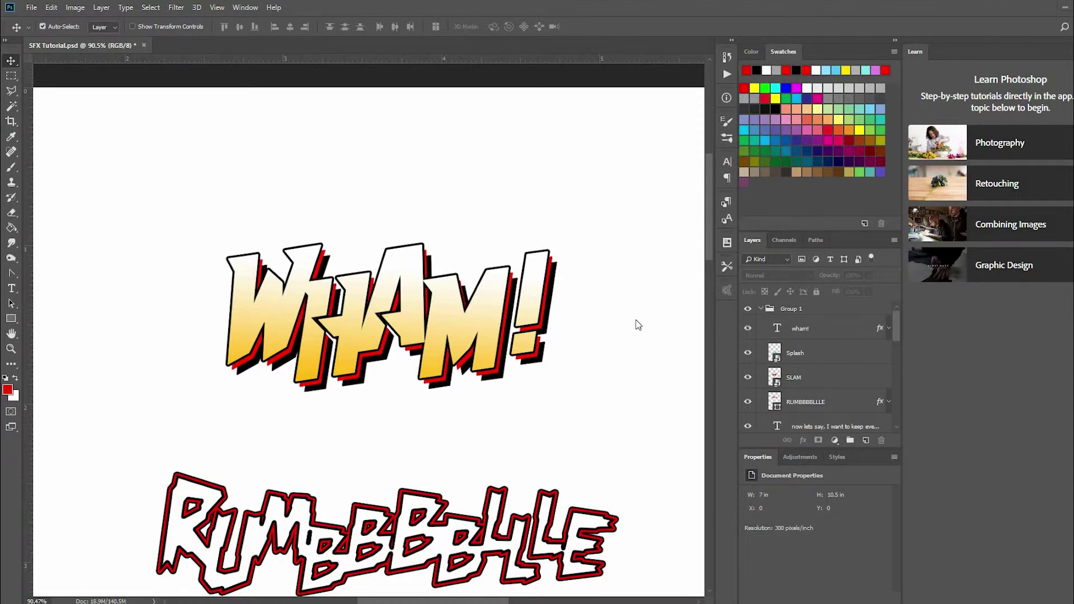
# - Create a new 7 × 10.5 in, 300 ppi CMYK Color document with a white background
pyautogui.scroll(-1, 646, 307)
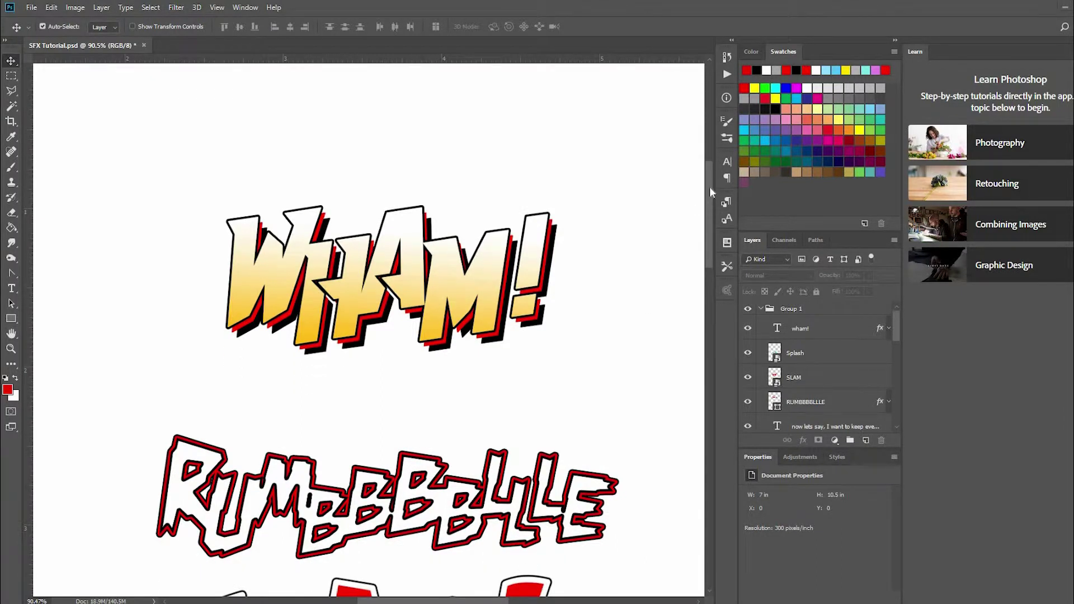
pyautogui.moveTo(711, 206); pyautogui.dragTo(718, 398)
pyautogui.moveTo(707, 313); pyautogui.dragTo(710, 181)
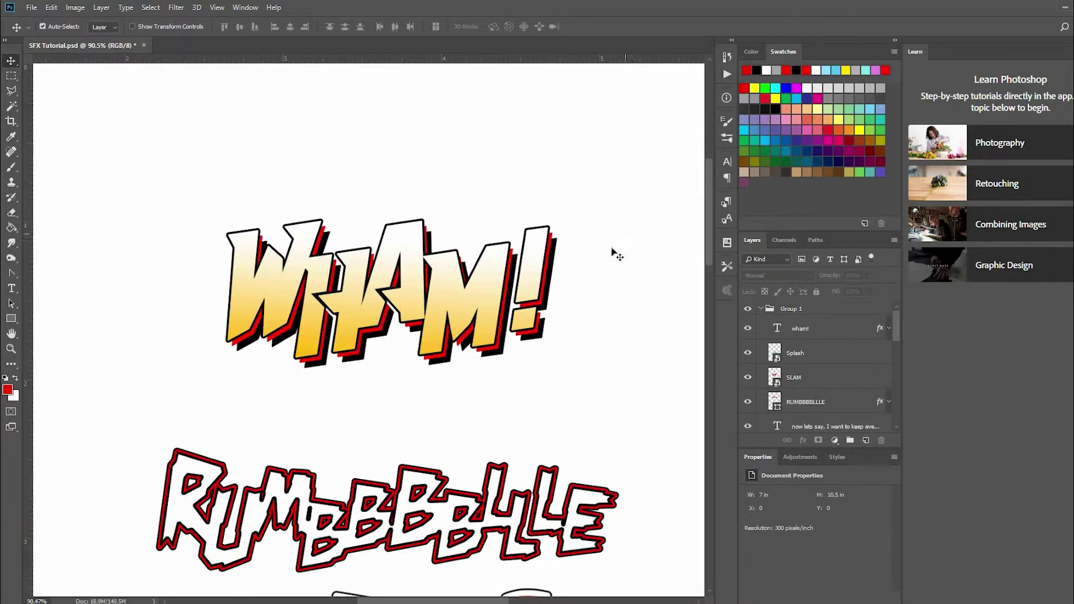
pyautogui.click(30, 10)
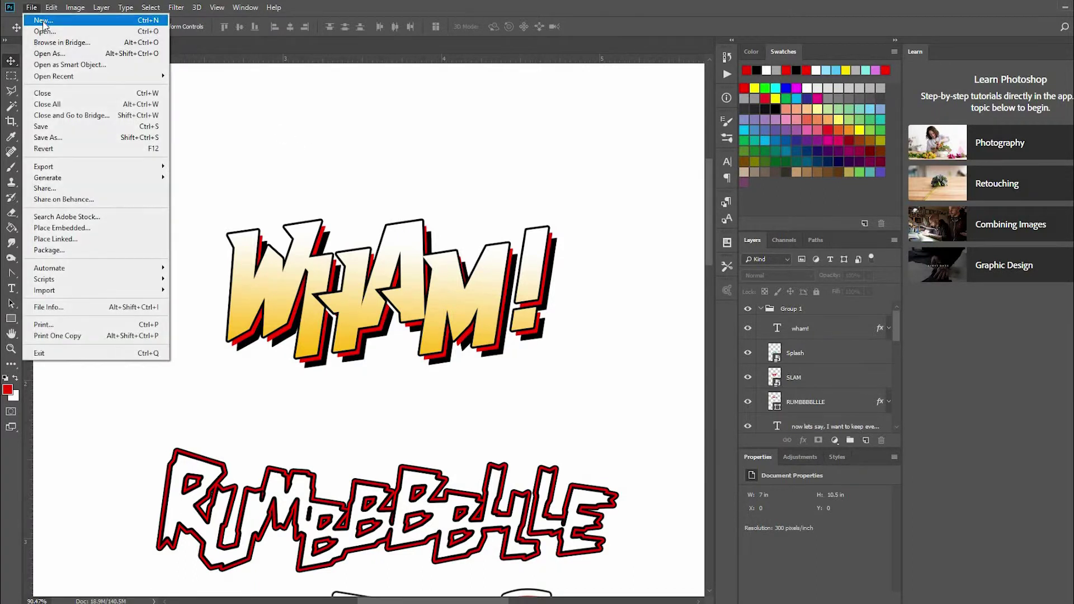
pyautogui.click(43, 22)
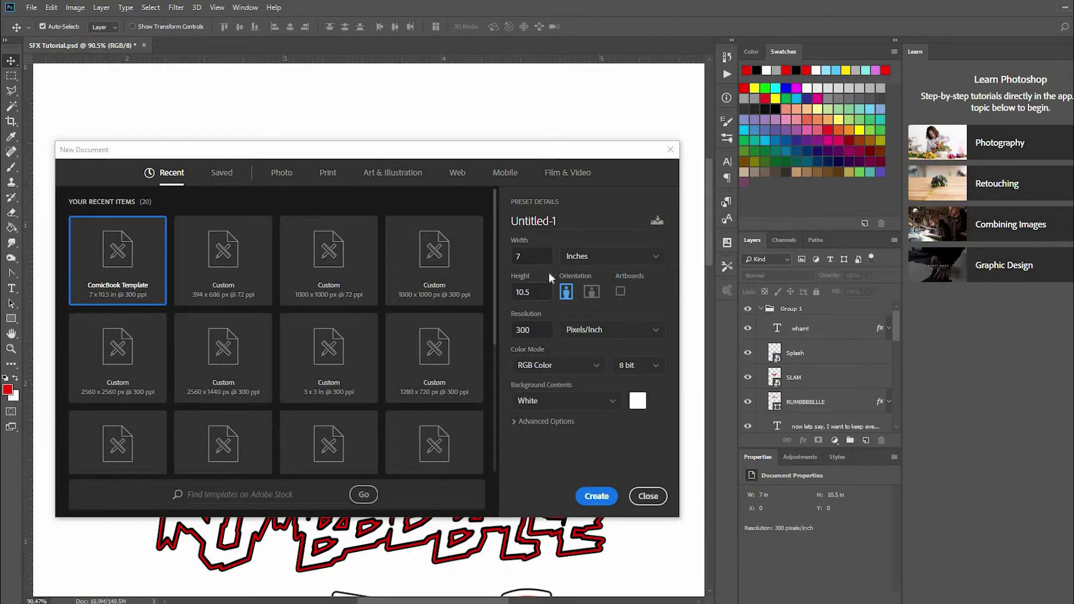
pyautogui.click(634, 260)
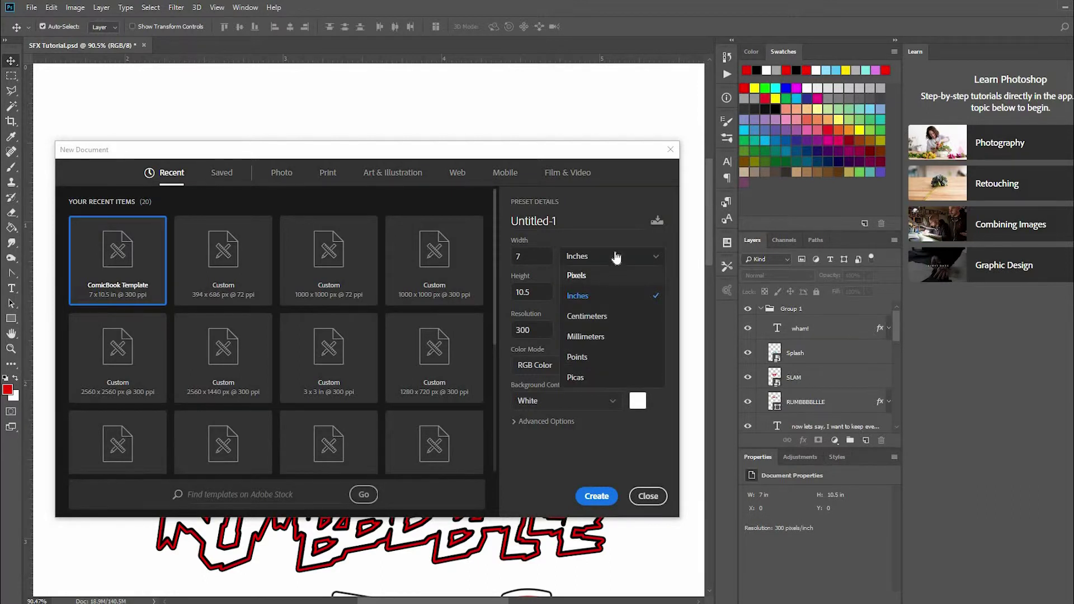
pyautogui.click(609, 277)
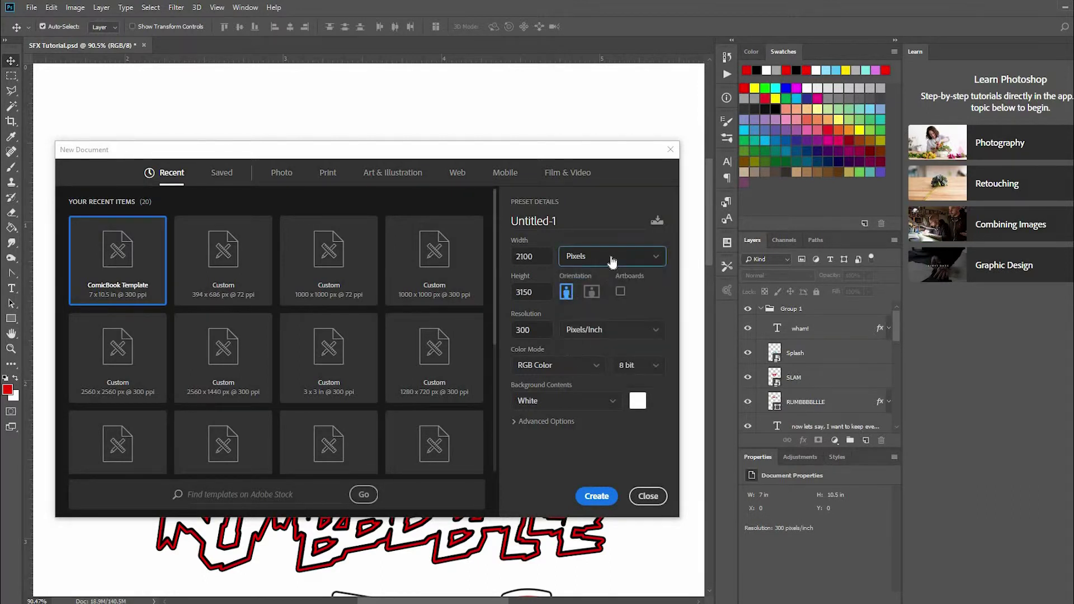
pyautogui.click(612, 261)
pyautogui.click(602, 294)
pyautogui.click(579, 369)
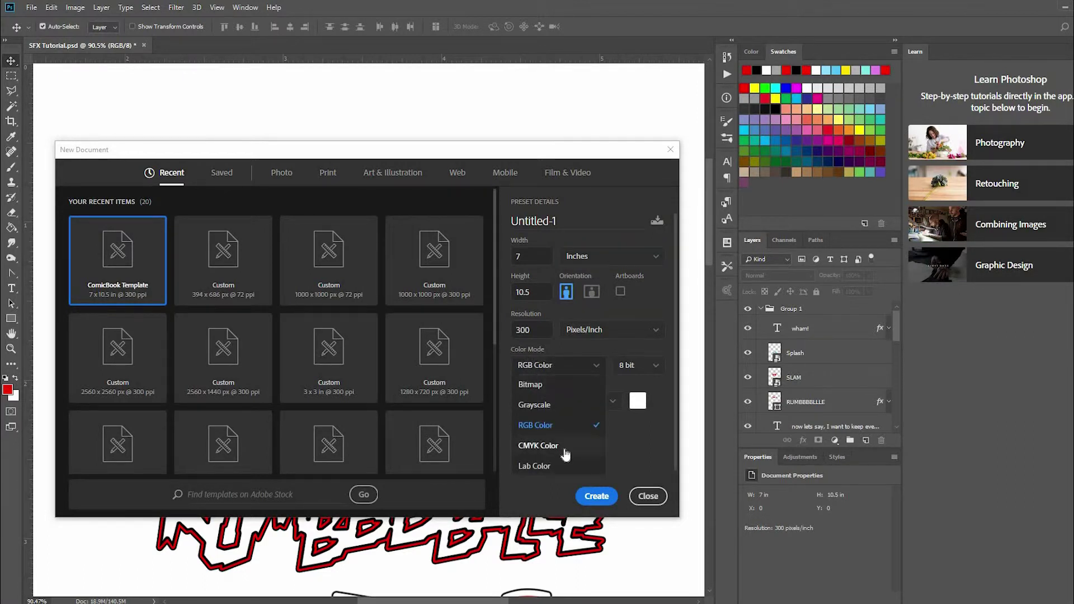
pyautogui.click(566, 455)
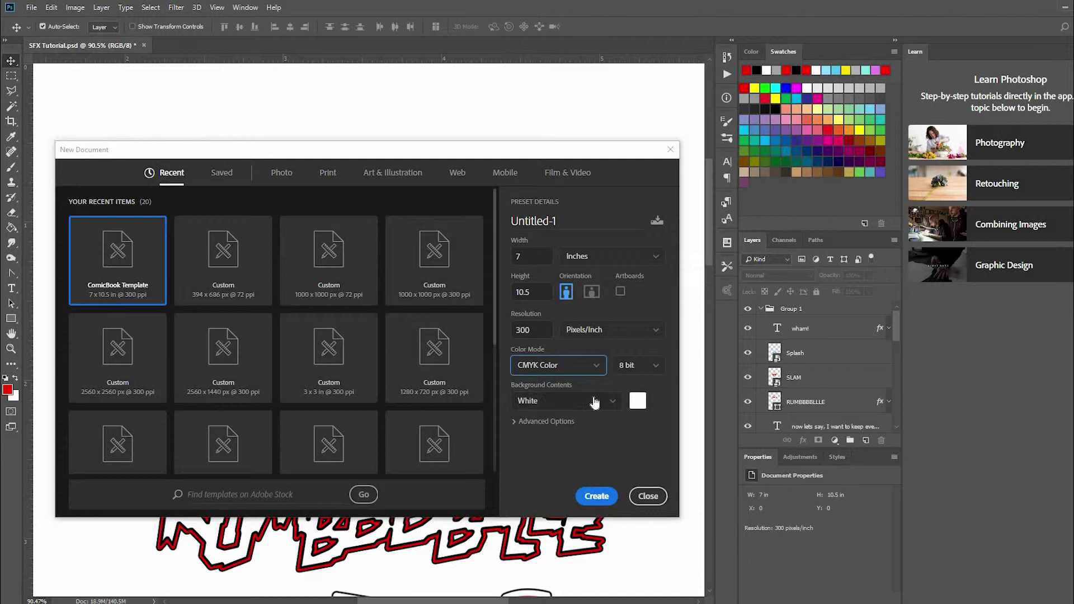
pyautogui.click(596, 496)
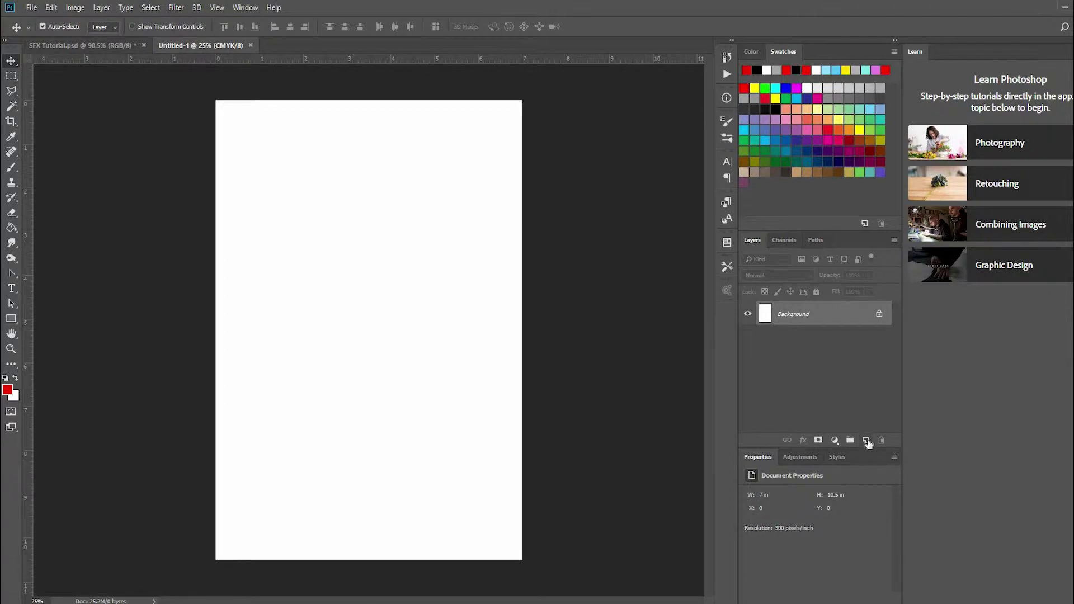
# - Add a new layer and rename it WHAM!
pyautogui.click(866, 441)
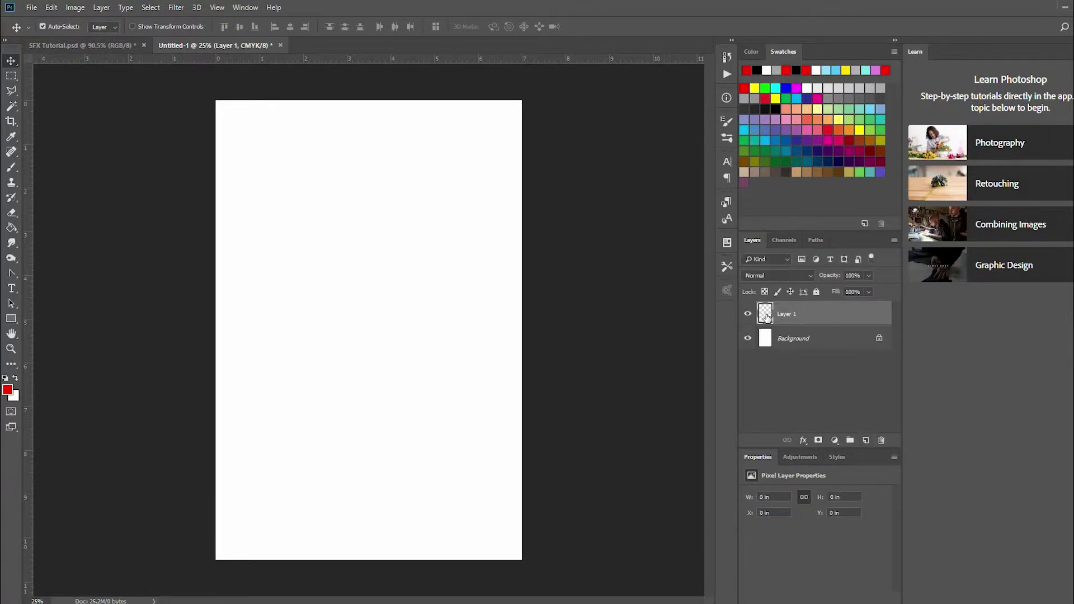
pyautogui.doubleClick(790, 314)
pyautogui.write('WHAM!')
pyautogui.press('Return')
# - Pick the Horizontal Type tool and recentre the page in view
pyautogui.click(12, 289)
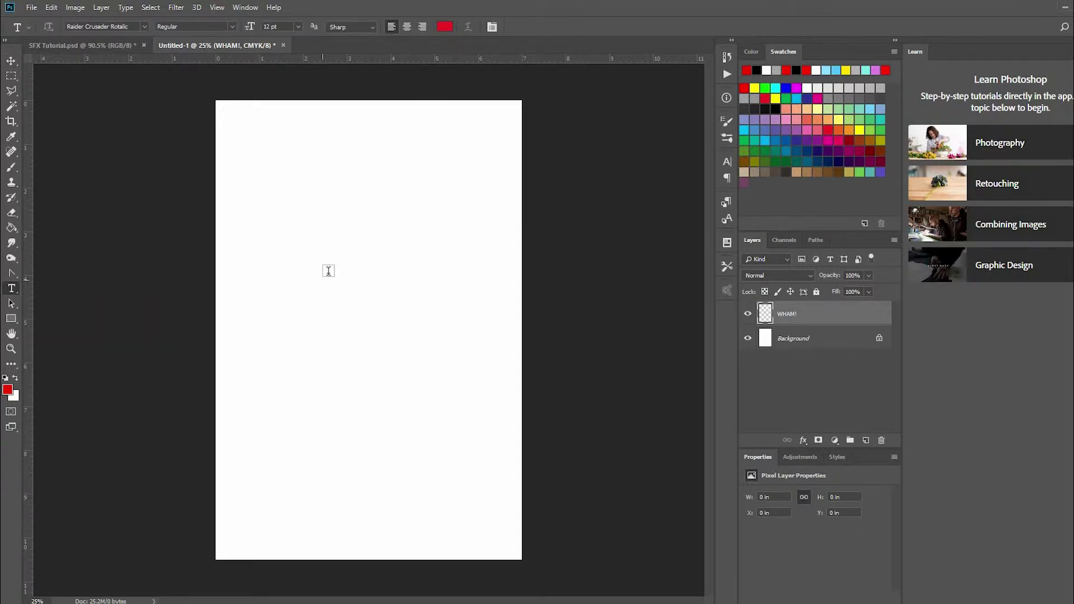
pyautogui.scroll(3, 329, 271)
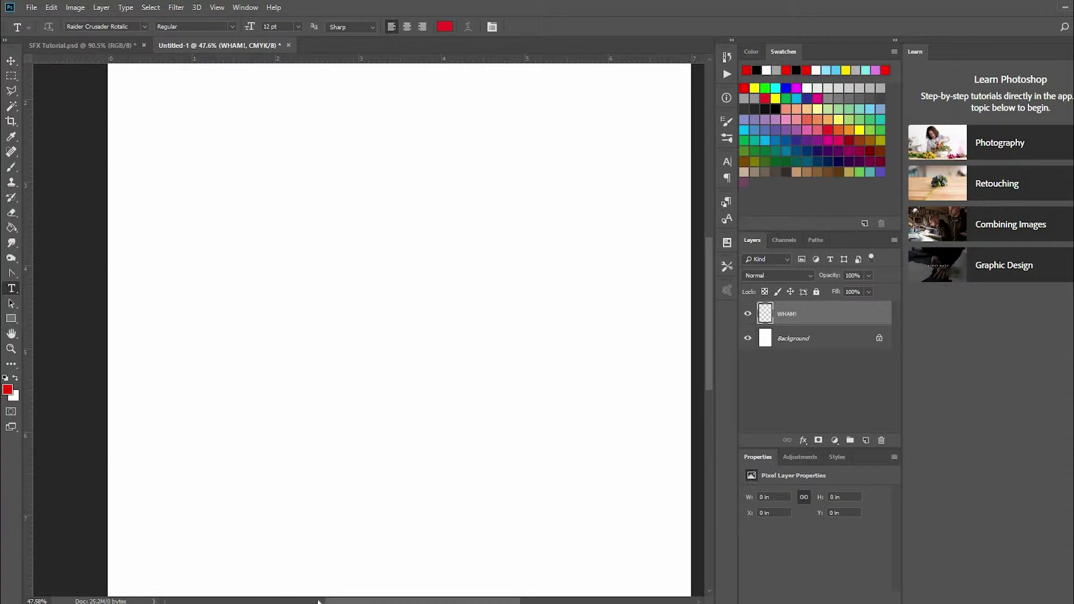
pyautogui.click(318, 601)
pyautogui.moveTo(370, 601); pyautogui.dragTo(439, 601)
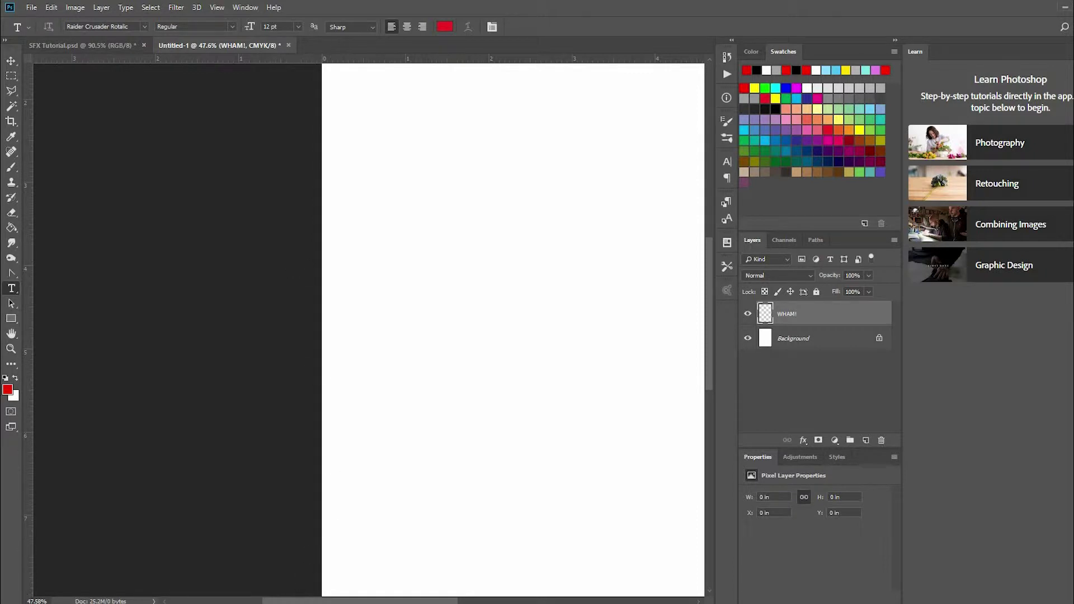
pyautogui.moveTo(467, 283); pyautogui.dragTo(249, 402)
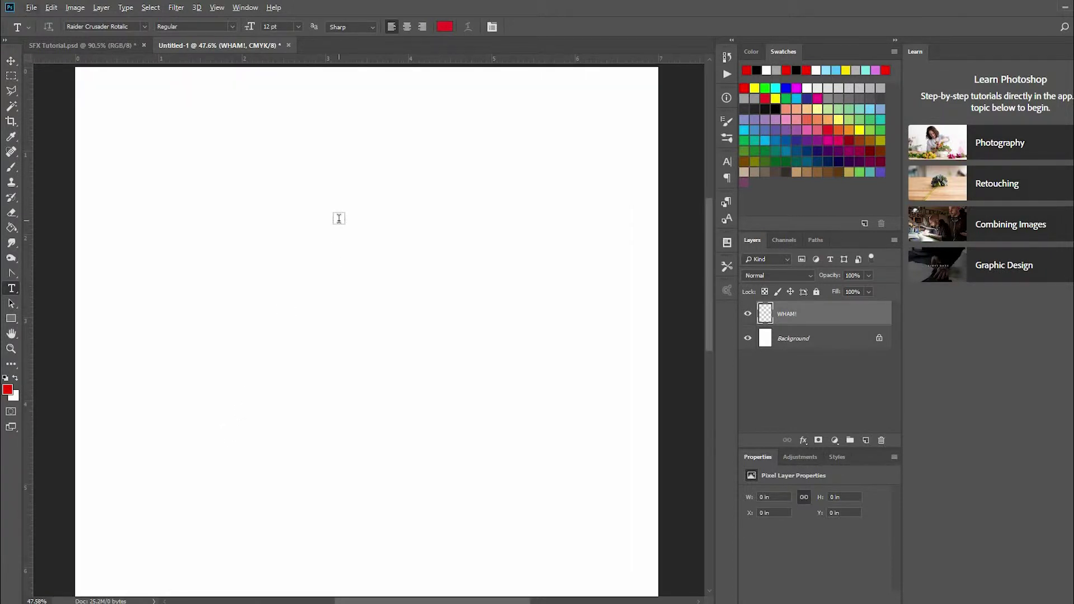
pyautogui.scroll(2, 338, 218)
pyautogui.scroll(-2, 338, 218)
pyautogui.scroll(2, 338, 219)
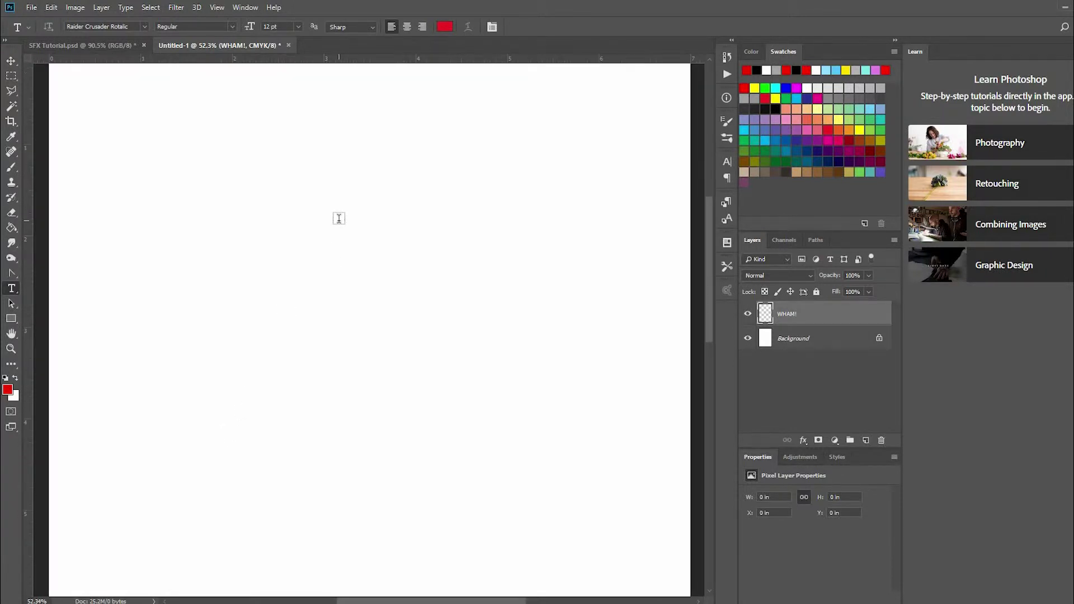
pyautogui.scroll(-2, 339, 218)
# - Type WHAM near the top left, enlarge it to 65 pt, and shift it slightly down-left
pyautogui.click(250, 253)
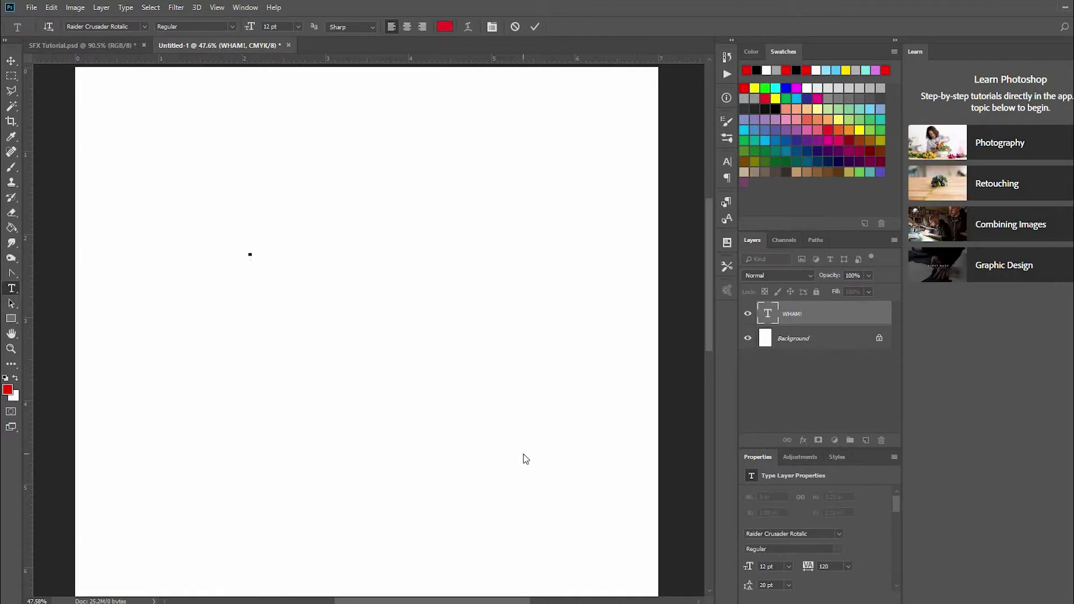
pyautogui.write('WHAM!')
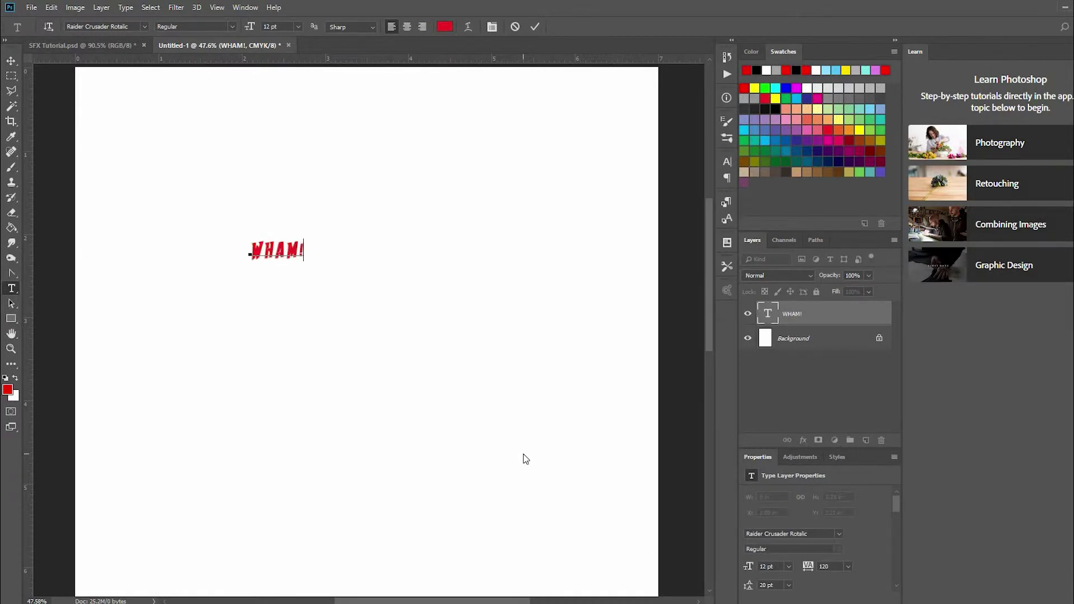
pyautogui.doubleClick(278, 252)
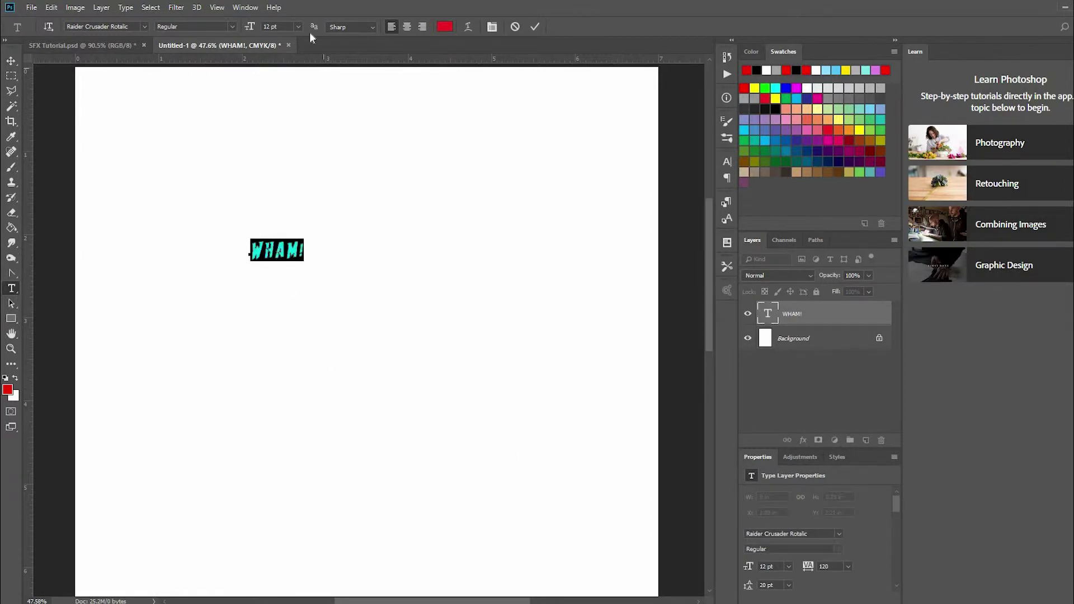
pyautogui.moveTo(249, 27); pyautogui.dragTo(280, 29)
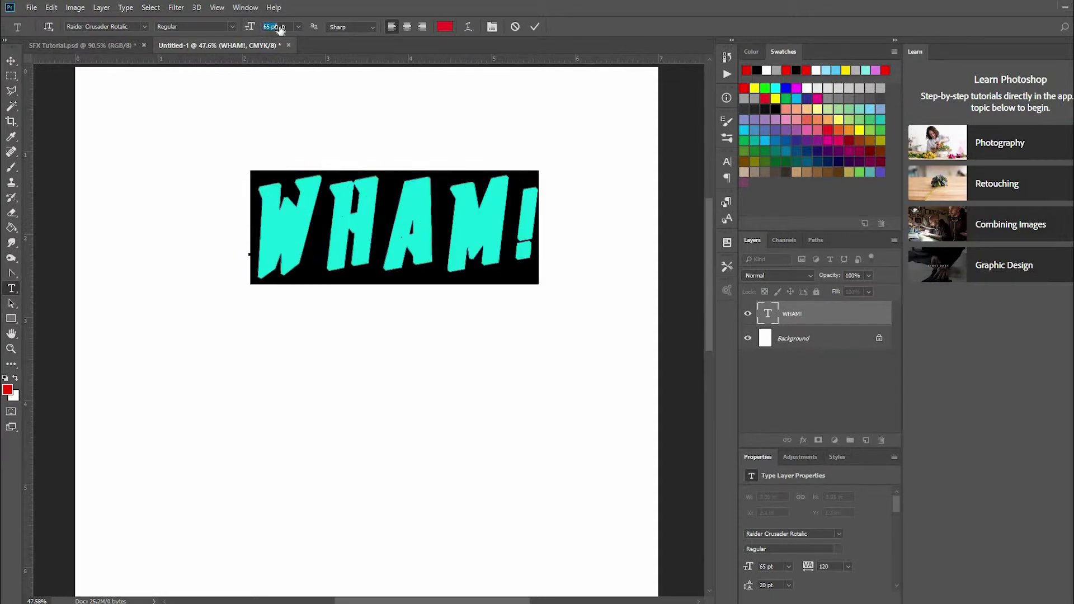
pyautogui.click(11, 60)
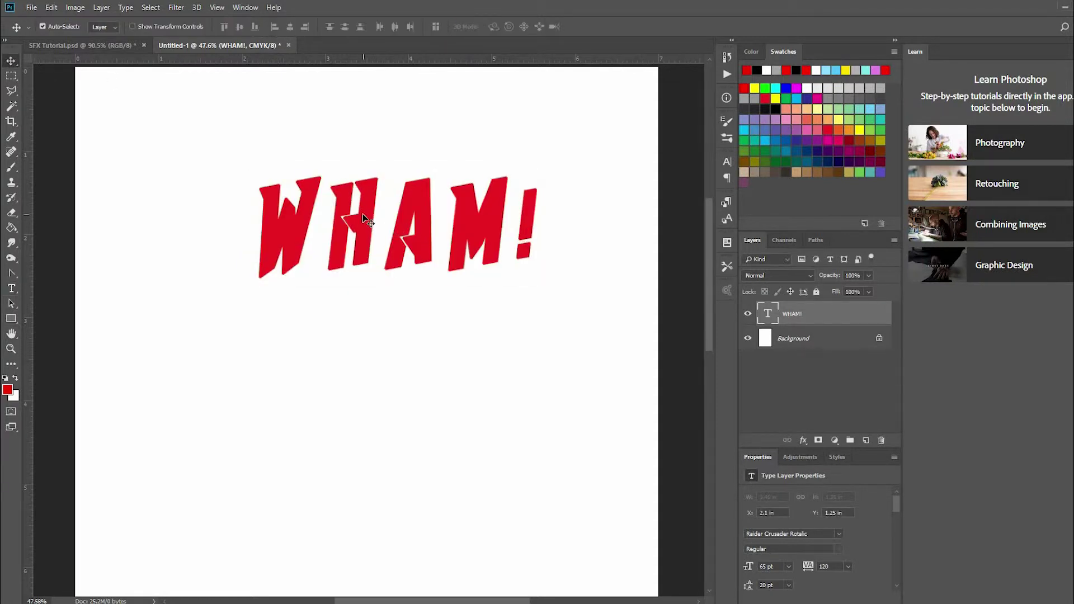
pyautogui.moveTo(362, 217); pyautogui.dragTo(341, 238)
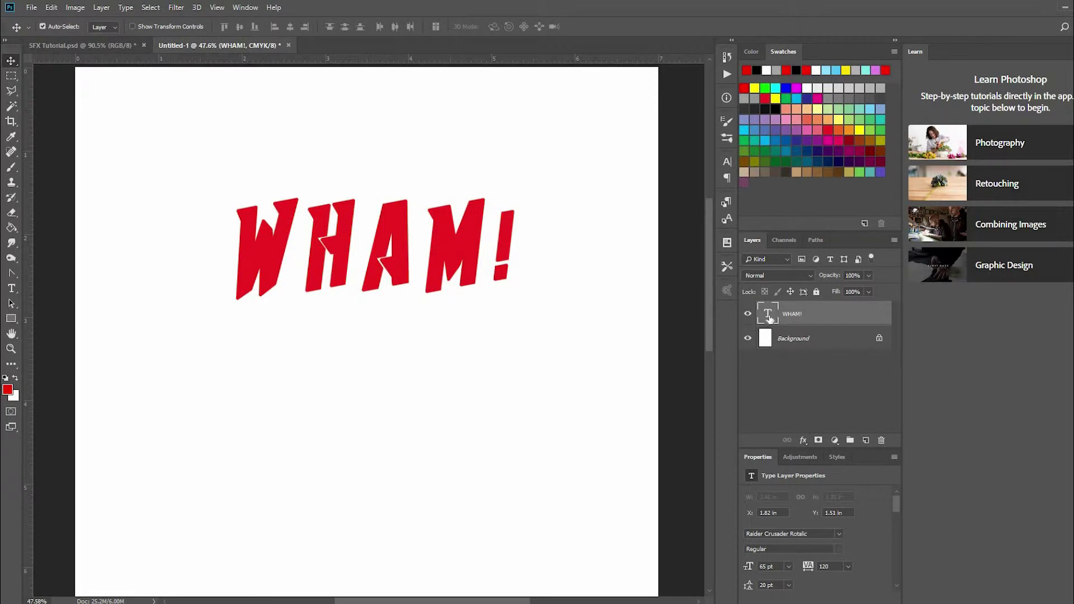
# - Open Blending Options for the WHAM! layer from its context menu
pyautogui.rightClick(770, 318)
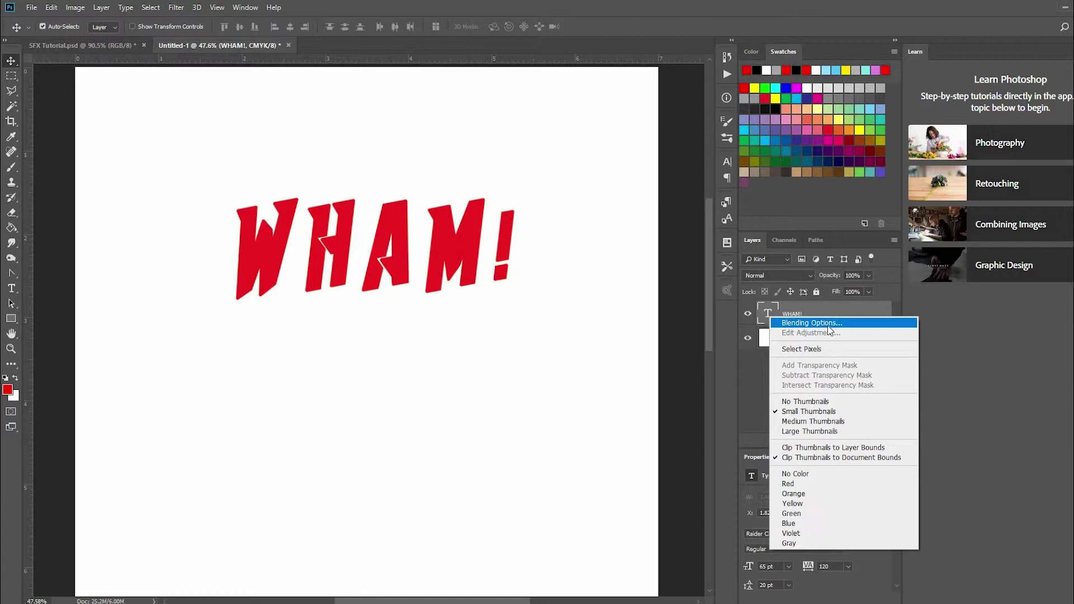
pyautogui.click(828, 324)
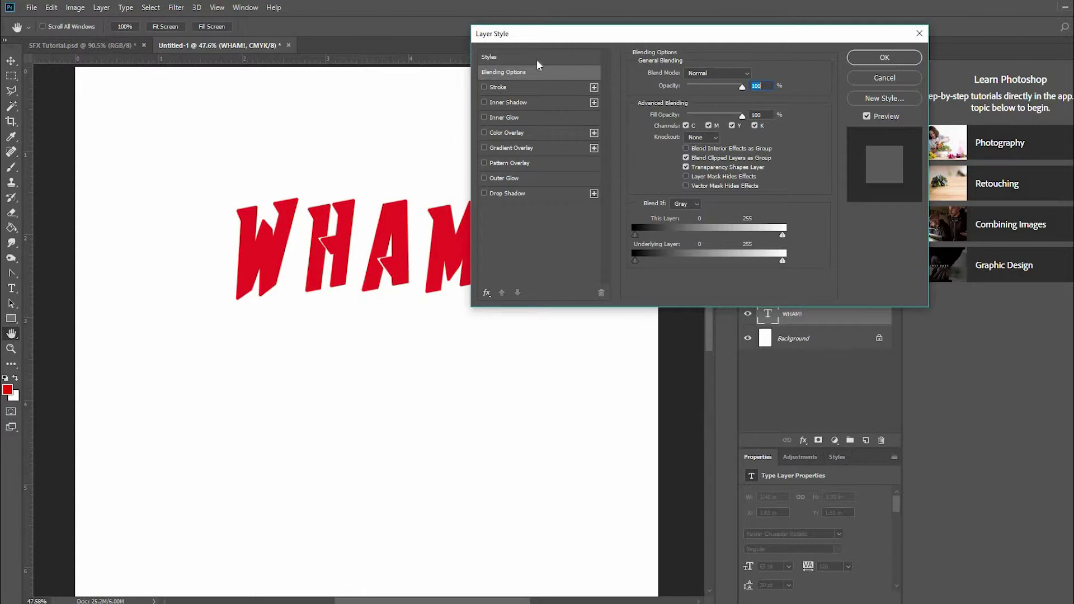
# - Add a black Stroke to WHAM!, sized 9 px and positioned Outside
pyautogui.click(497, 87)
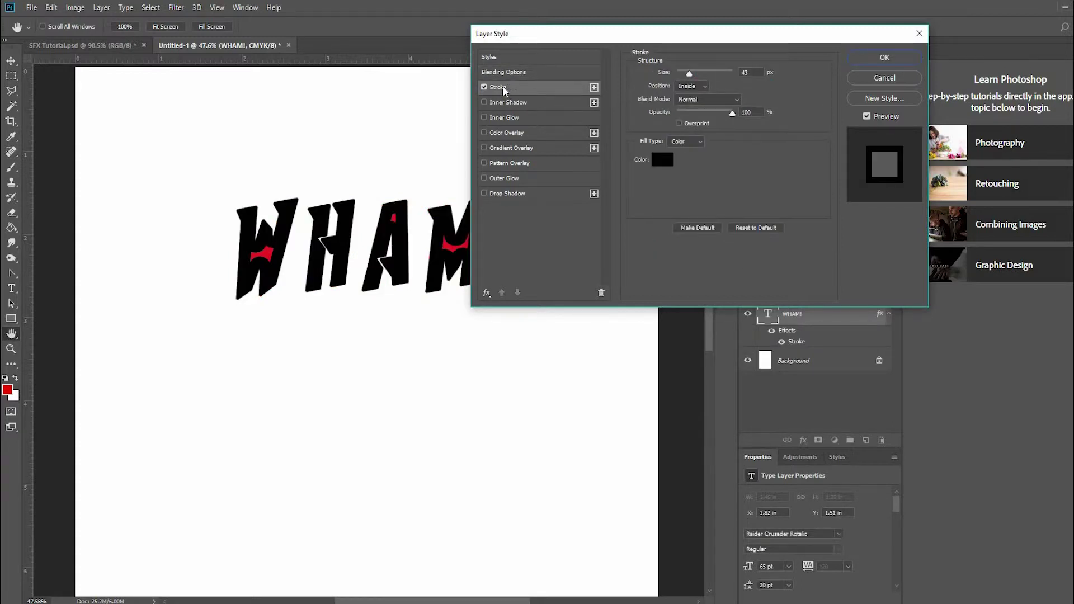
pyautogui.moveTo(502, 34); pyautogui.dragTo(618, 76)
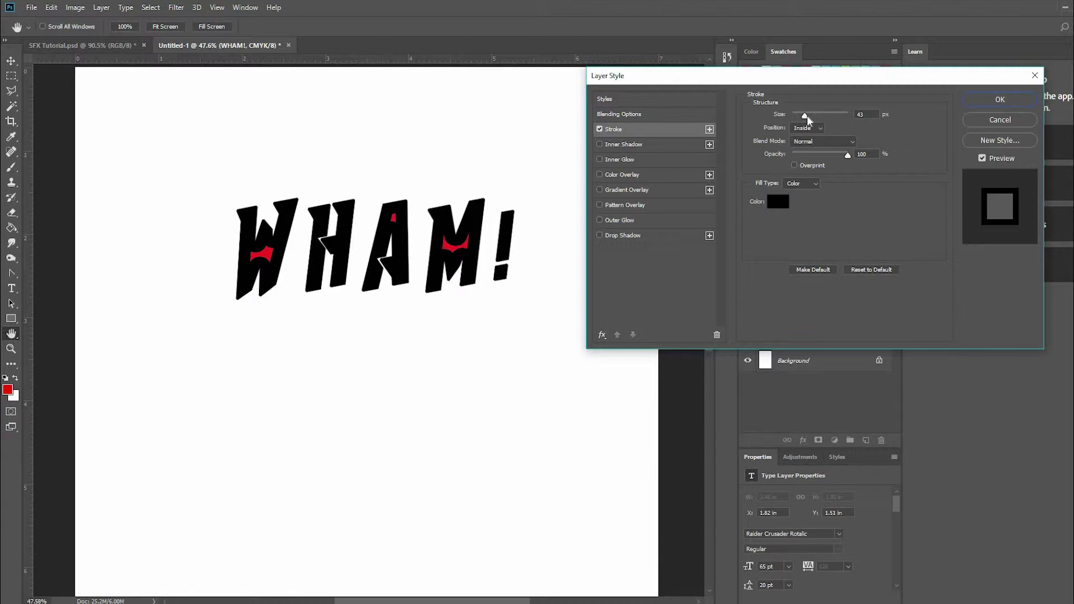
pyautogui.moveTo(806, 117)
pyautogui.mouseDown()
pyautogui.moveTo(826, 120)
pyautogui.moveTo(799, 122)
pyautogui.mouseUp()
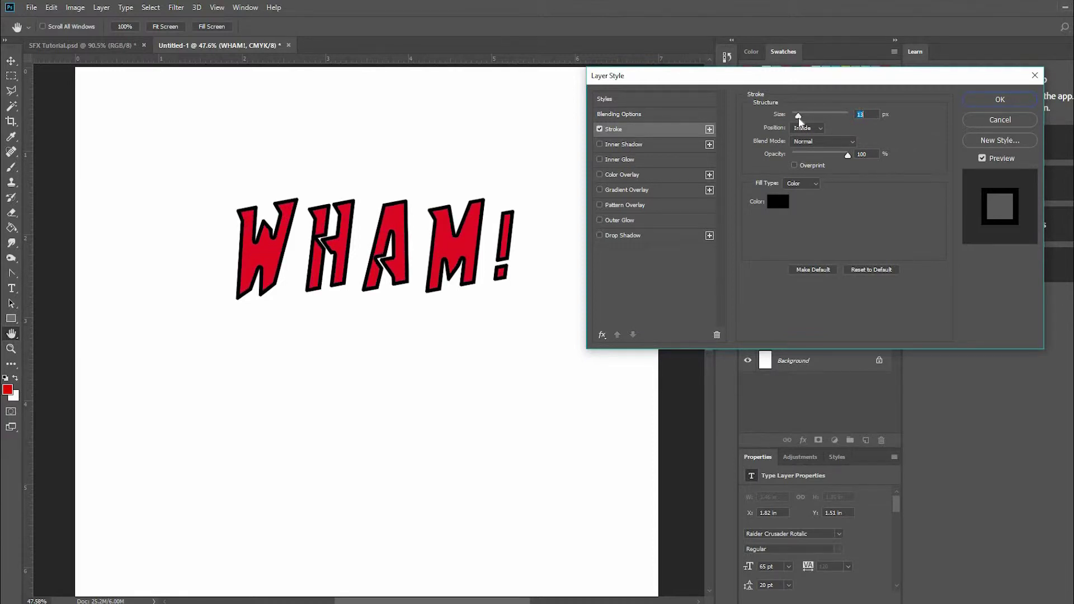
pyautogui.moveTo(798, 120)
pyautogui.mouseDown()
pyautogui.moveTo(781, 122)
pyautogui.moveTo(794, 121)
pyautogui.mouseUp()
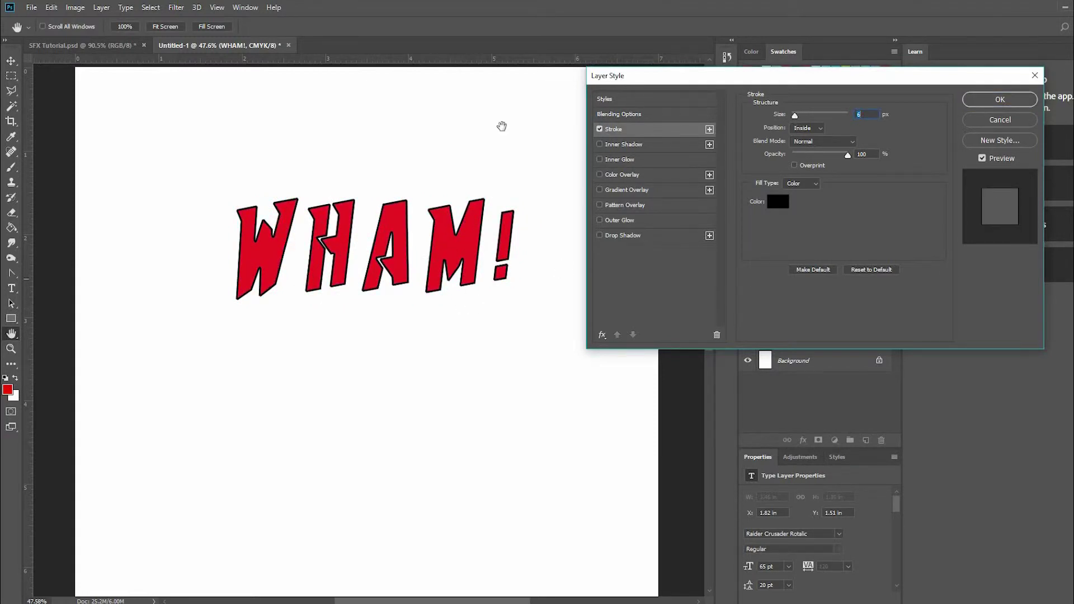
pyautogui.click(811, 128)
pyautogui.click(804, 154)
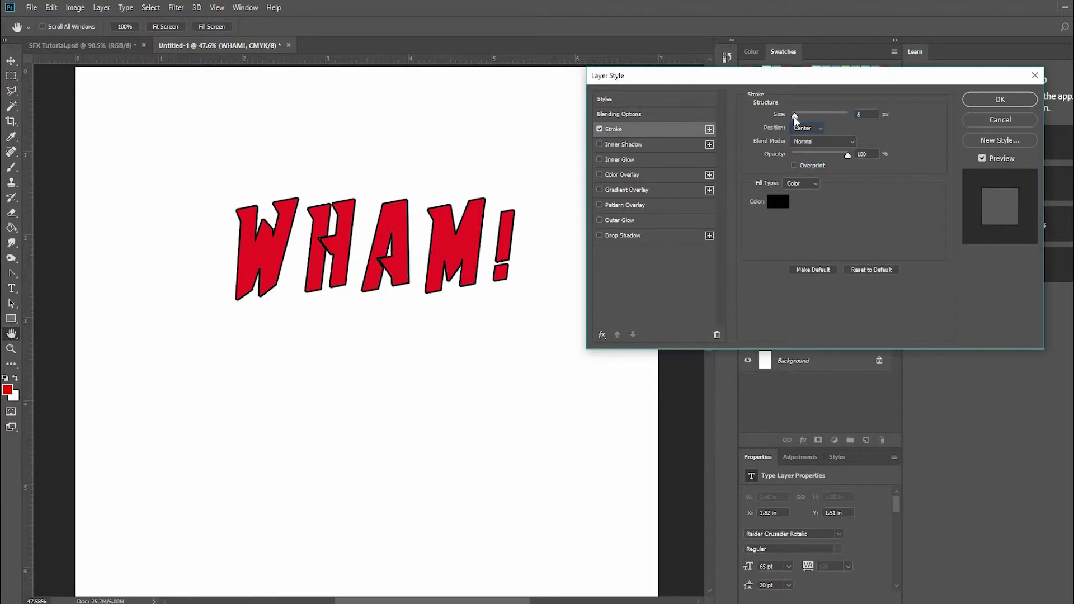
pyautogui.moveTo(794, 117); pyautogui.dragTo(799, 119)
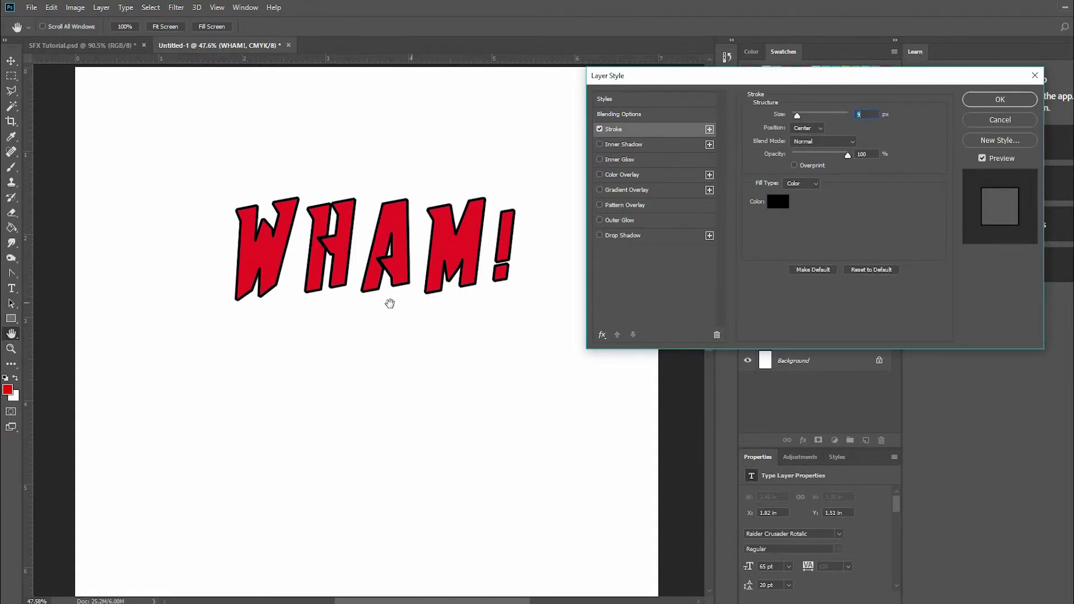
pyautogui.click(806, 129)
pyautogui.click(808, 143)
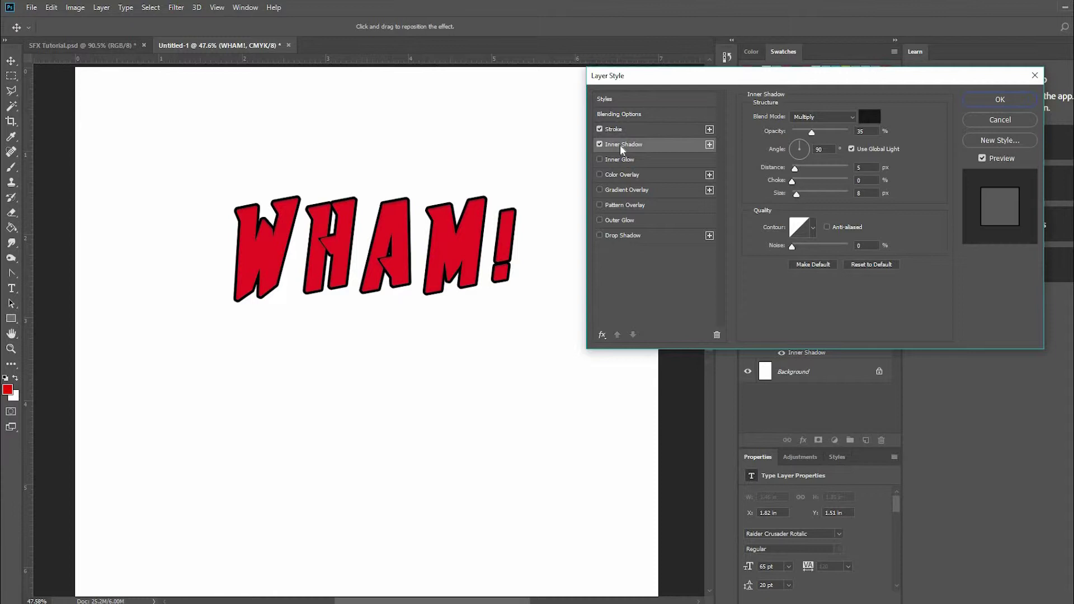
pyautogui.moveTo(448, 223); pyautogui.dragTo(449, 225)
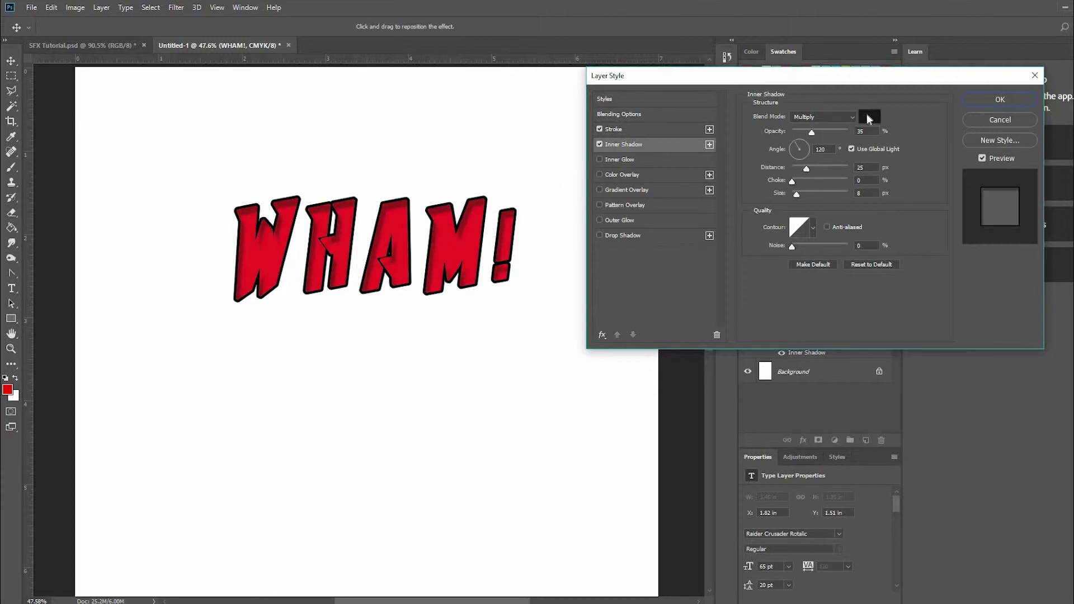
pyautogui.click(868, 117)
pyautogui.click(572, 314)
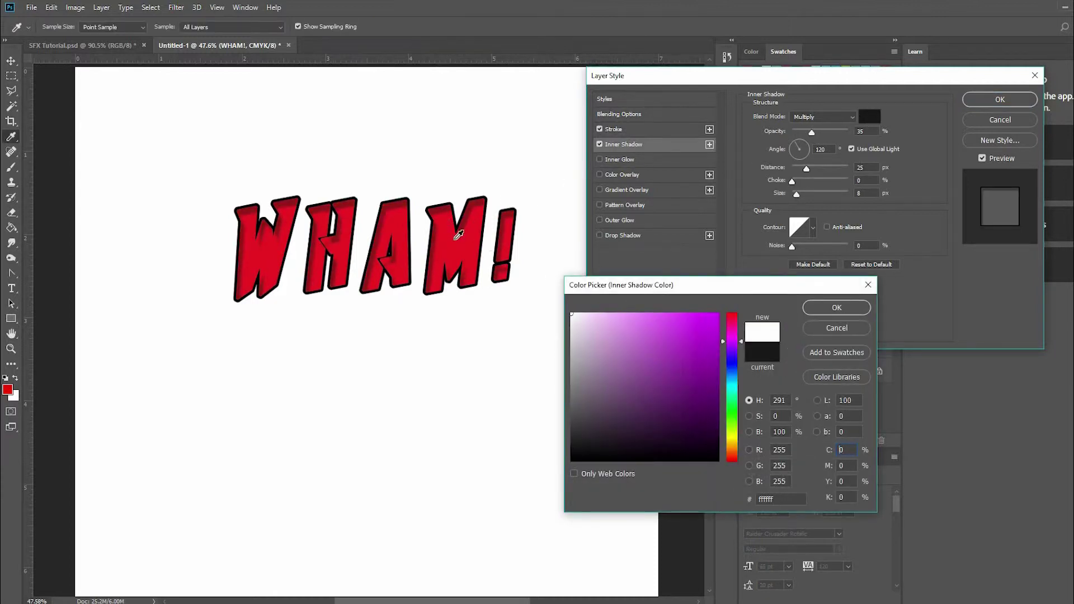
pyautogui.click(829, 309)
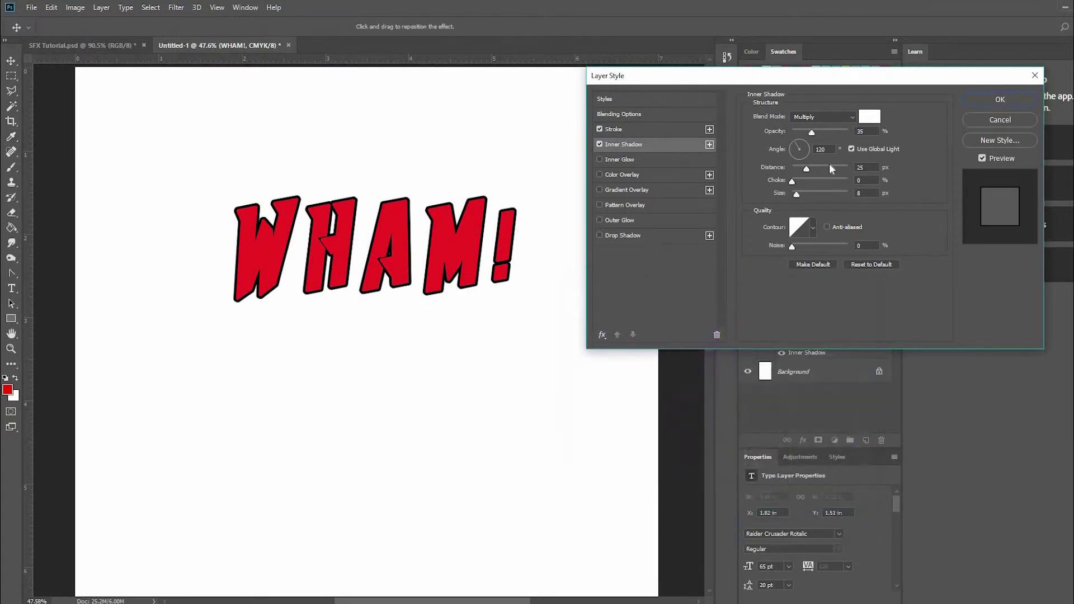
pyautogui.click(824, 117)
pyautogui.click(814, 127)
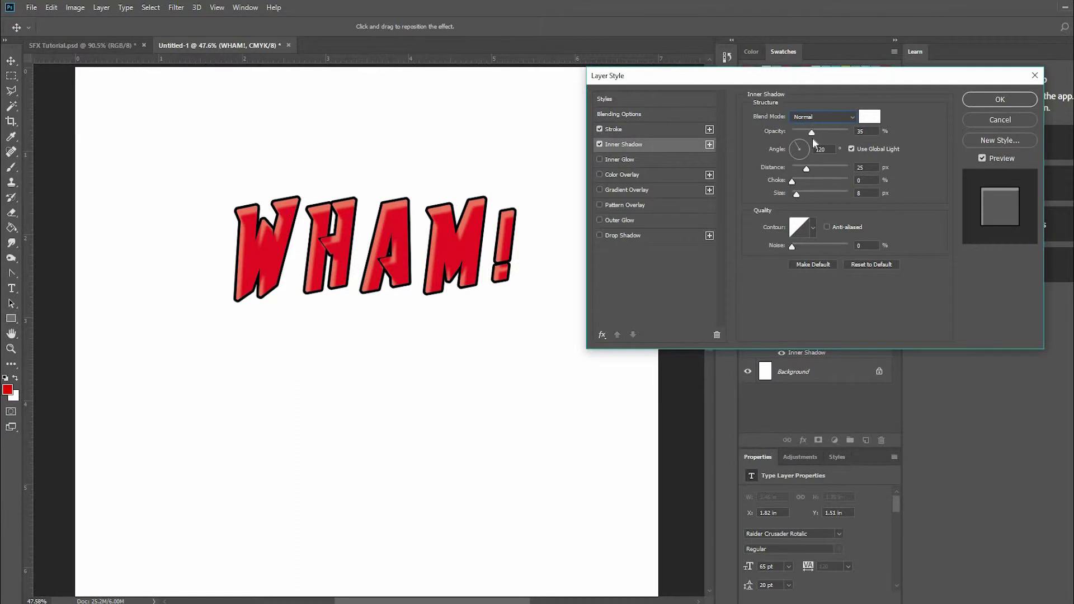
pyautogui.moveTo(813, 131); pyautogui.dragTo(869, 129)
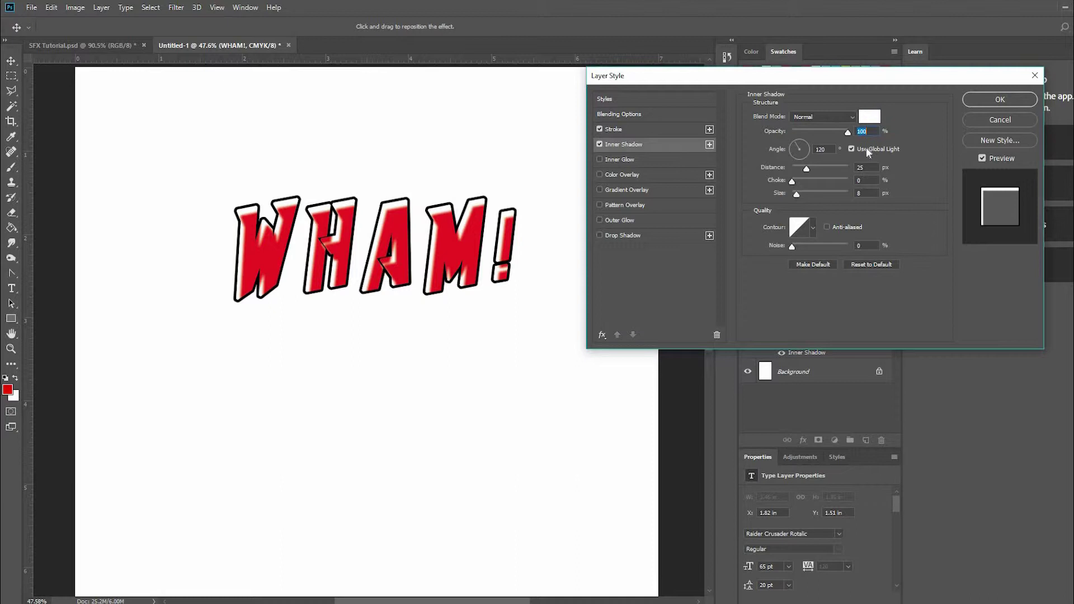
pyautogui.moveTo(796, 193); pyautogui.dragTo(781, 195)
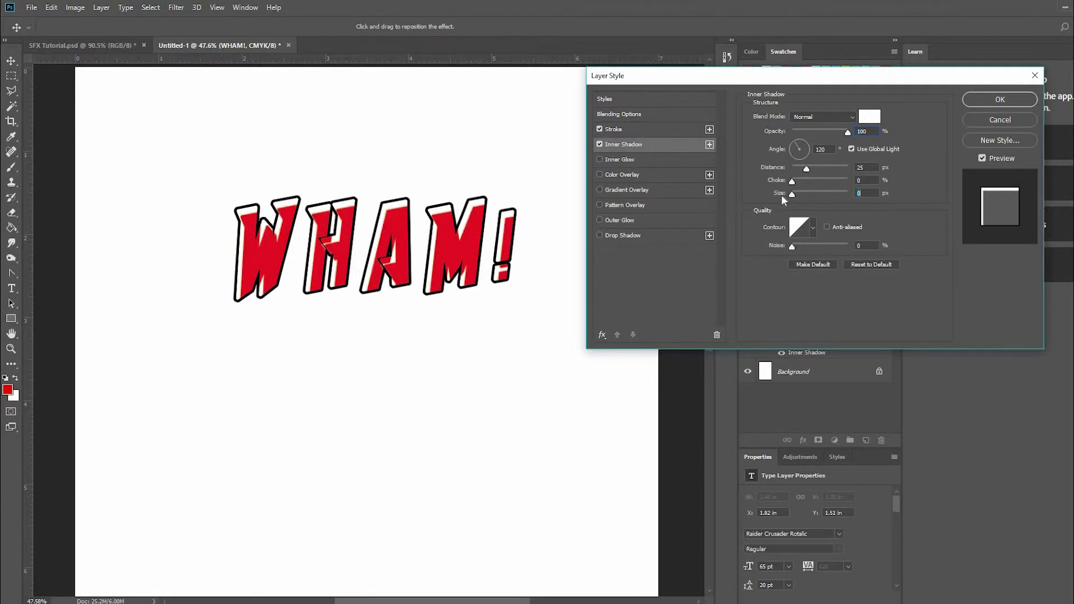
pyautogui.moveTo(476, 254); pyautogui.dragTo(461, 246)
pyautogui.moveTo(794, 193)
pyautogui.mouseDown()
pyautogui.moveTo(819, 194)
pyautogui.moveTo(797, 196)
pyautogui.mouseUp()
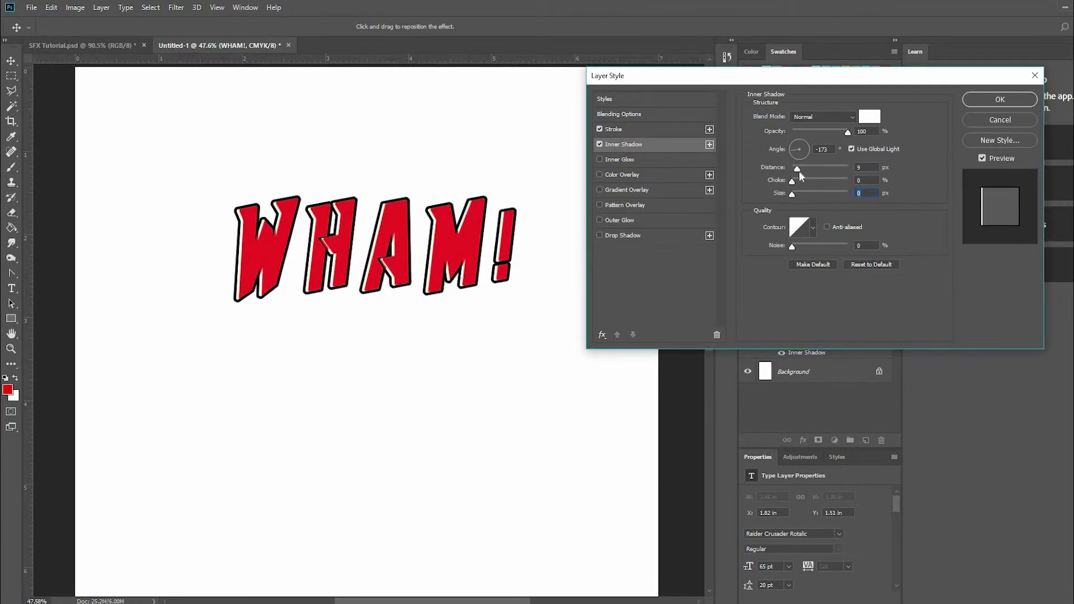
pyautogui.moveTo(800, 169)
pyautogui.mouseDown()
pyautogui.moveTo(814, 169)
pyautogui.moveTo(797, 171)
pyautogui.mouseUp()
pyautogui.moveTo(476, 250)
pyautogui.mouseDown()
pyautogui.moveTo(437, 239)
pyautogui.moveTo(474, 251)
pyautogui.moveTo(465, 234)
pyautogui.moveTo(473, 247)
pyautogui.mouseUp()
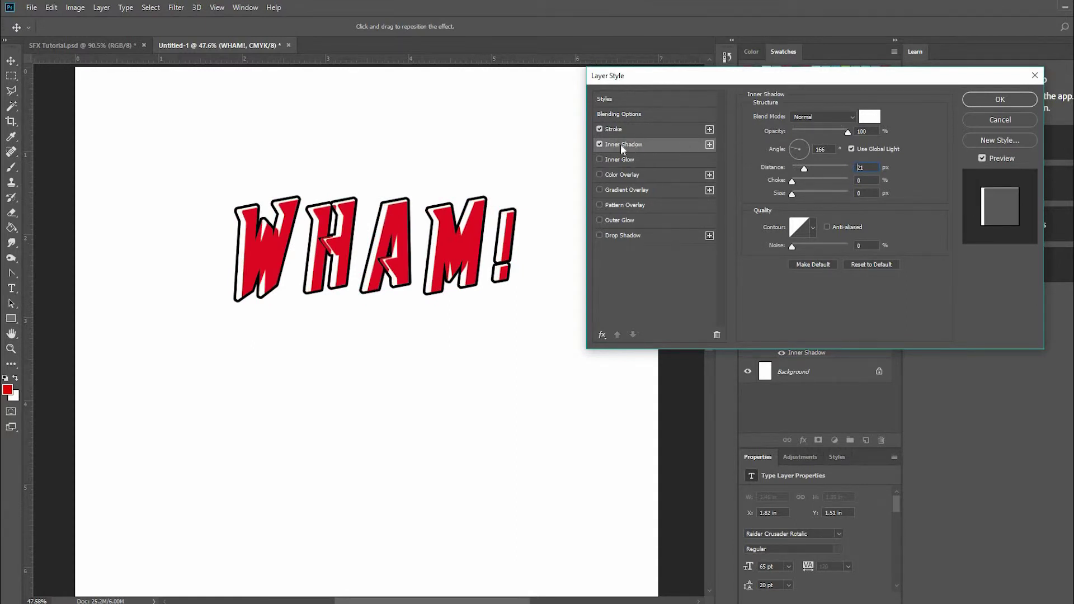
pyautogui.click(599, 144)
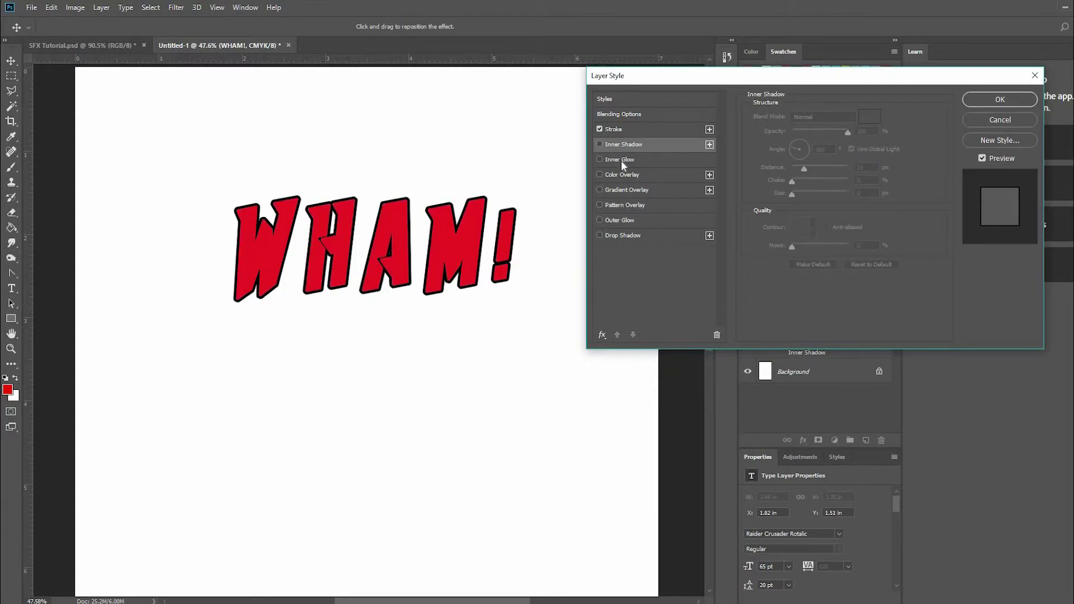
# - Try Inner Glow and Inner Shadow, disable both, and enable a black Color Overlay instead
pyautogui.click(621, 160)
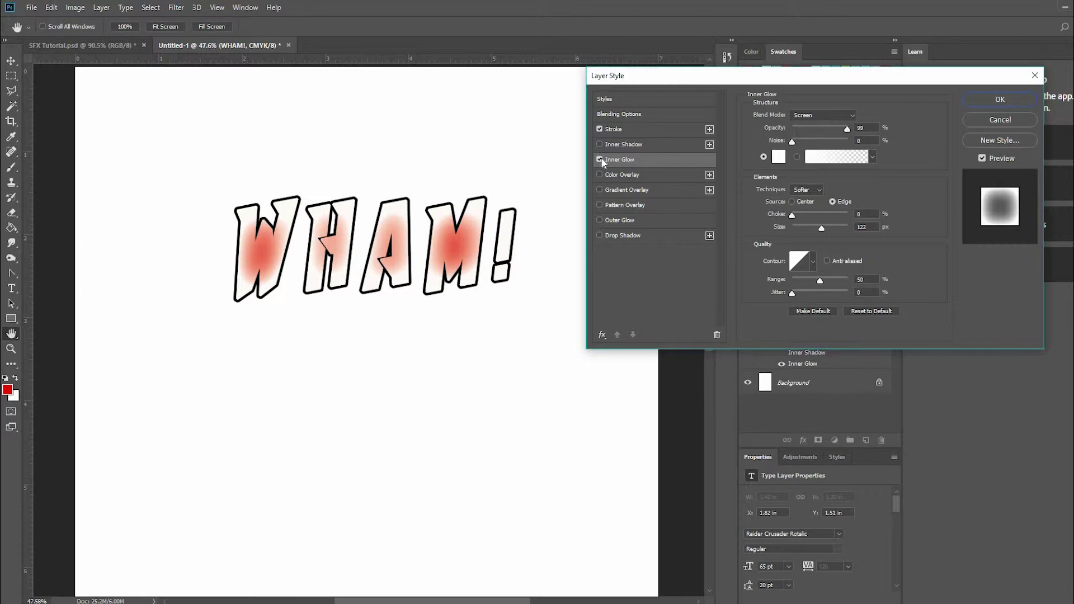
pyautogui.moveTo(822, 229)
pyautogui.mouseDown()
pyautogui.moveTo(767, 230)
pyautogui.moveTo(800, 229)
pyautogui.mouseUp()
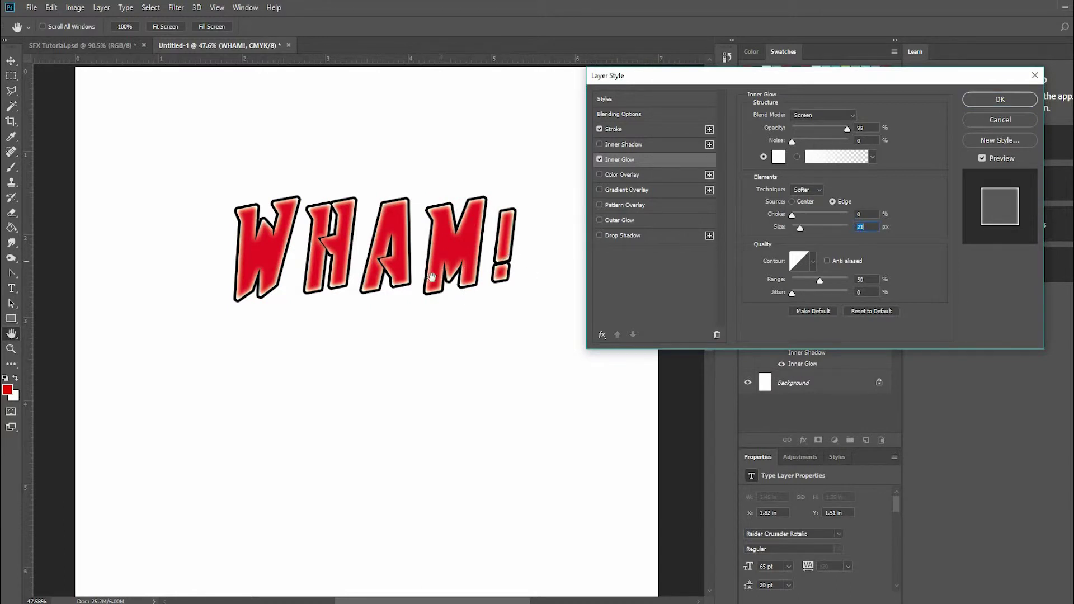
pyautogui.click(604, 155)
pyautogui.click(600, 159)
pyautogui.click(599, 144)
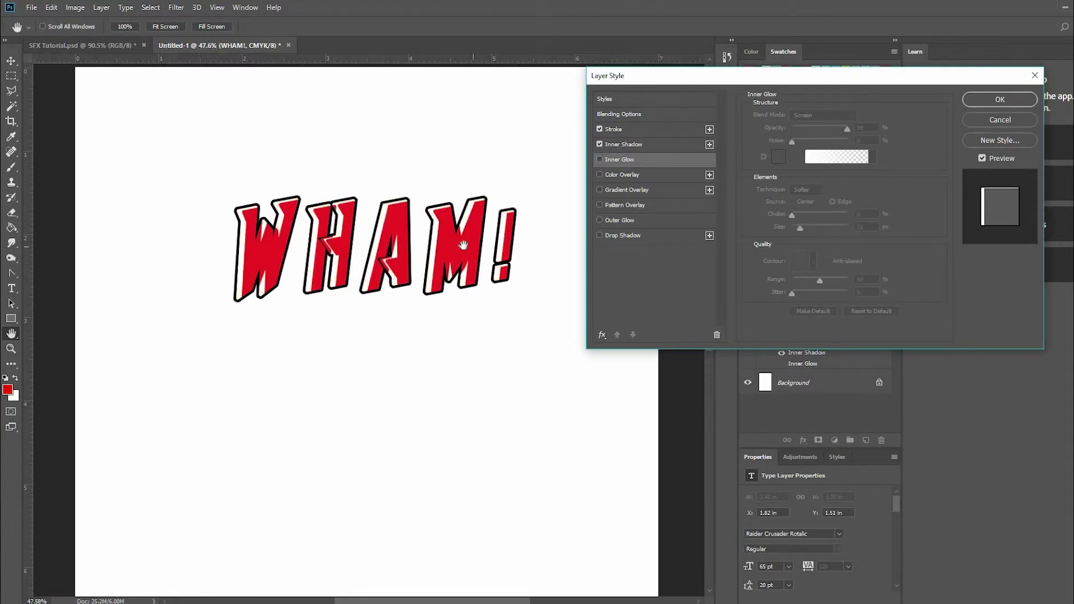
pyautogui.moveTo(464, 245); pyautogui.dragTo(459, 244)
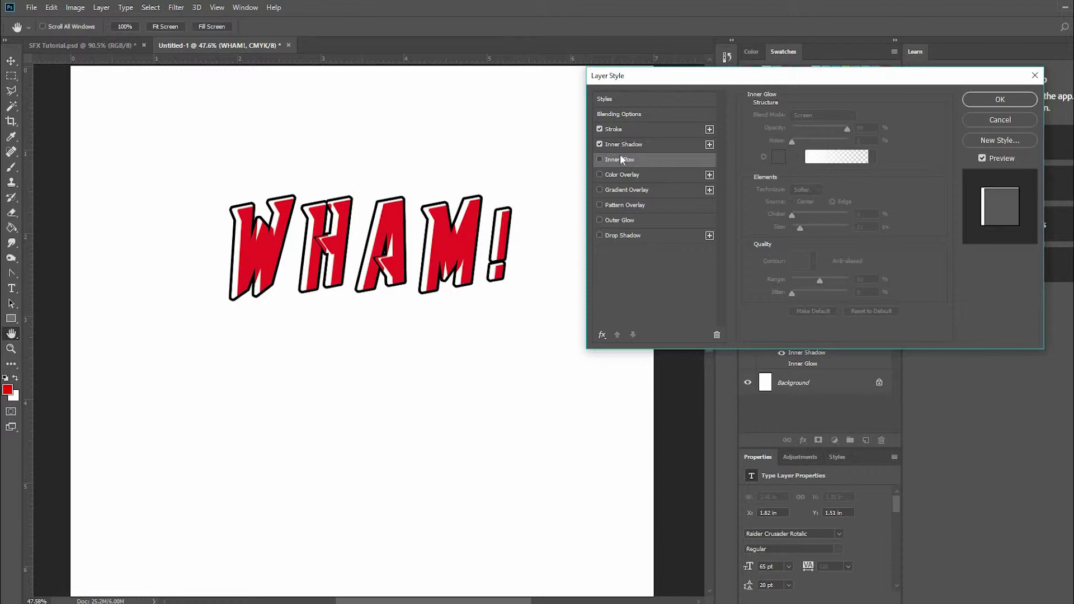
pyautogui.click(600, 144)
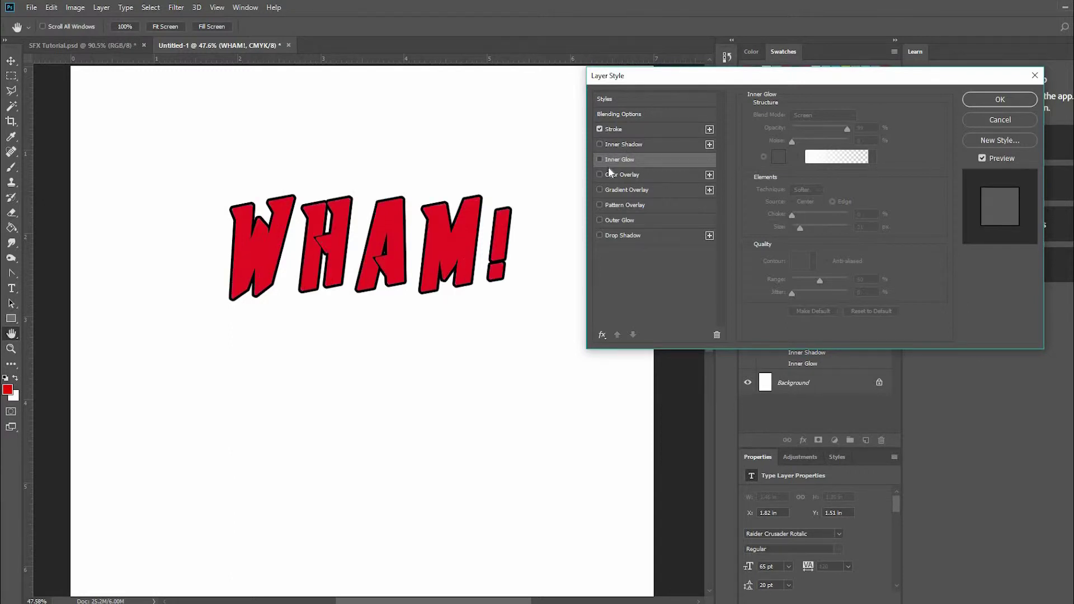
pyautogui.click(613, 174)
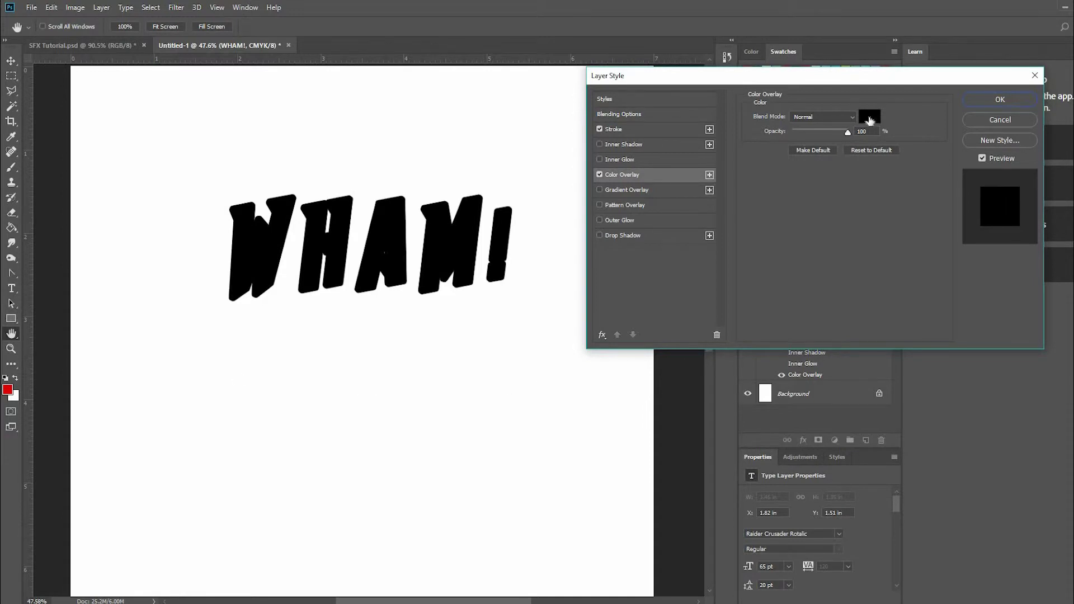
# - Try a bright green overlay at 74% opacity, then turn Color Overlay off
pyautogui.click(869, 118)
pyautogui.click(718, 315)
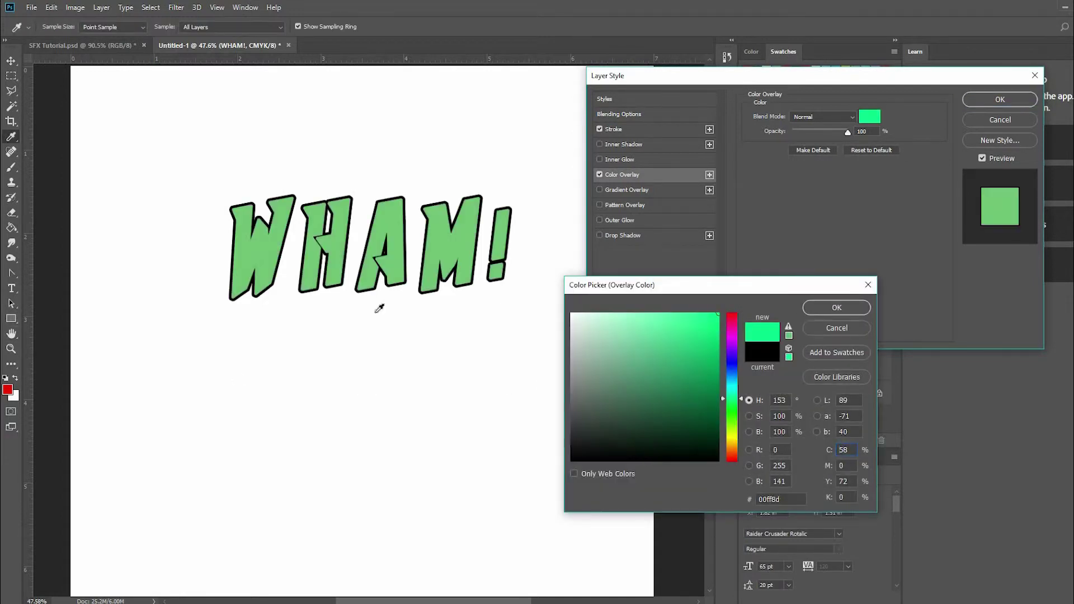
pyautogui.click(837, 308)
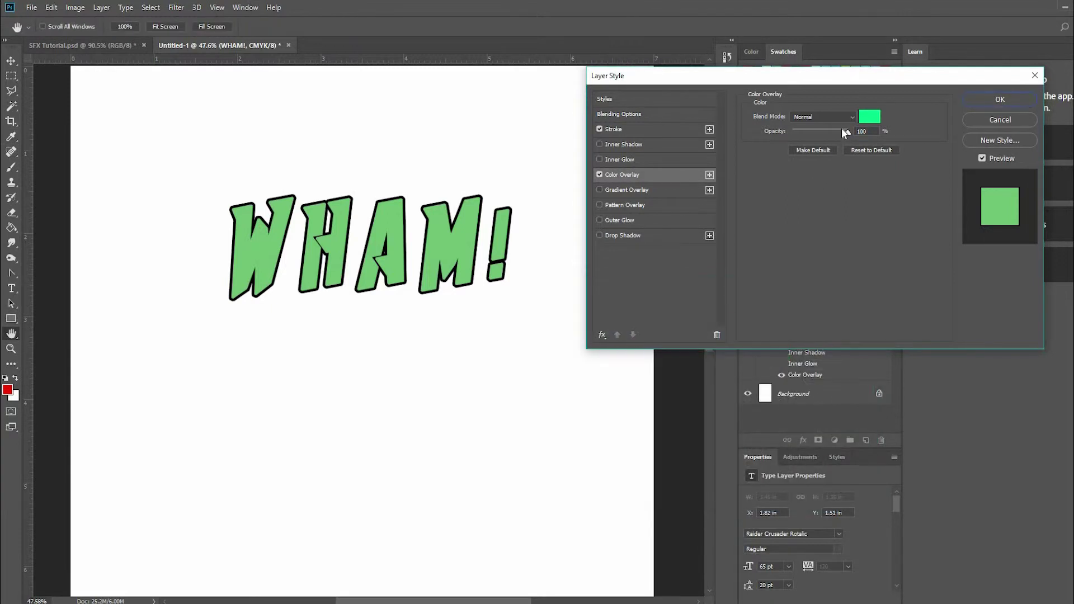
pyautogui.moveTo(849, 136); pyautogui.dragTo(875, 139)
pyautogui.click(600, 175)
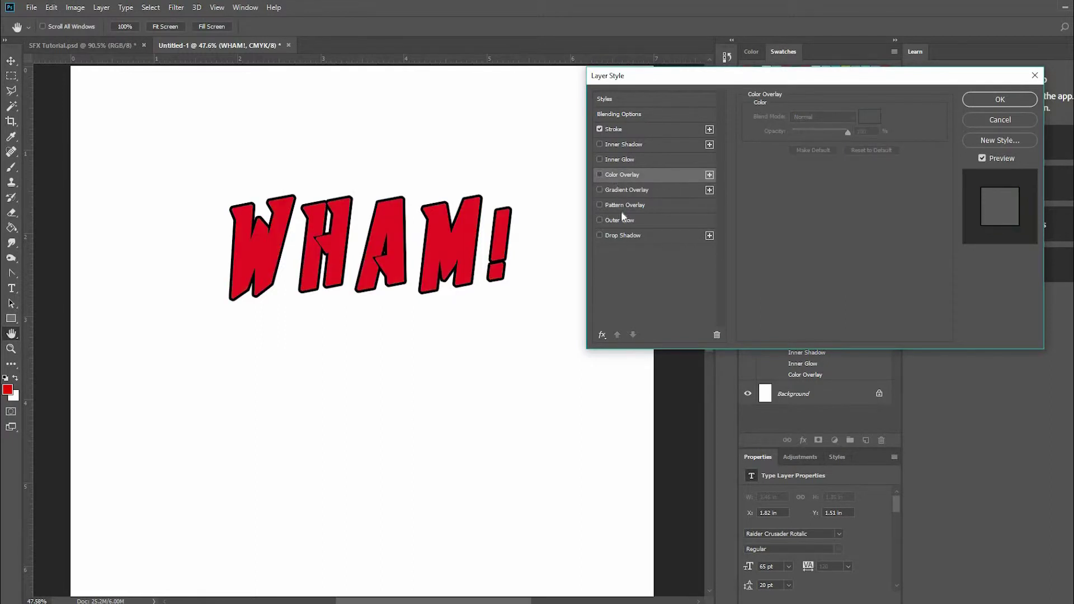
# - Enable Gradient Overlay with Normal blending, testing lower opacity before restoring it to 100%
pyautogui.click(622, 191)
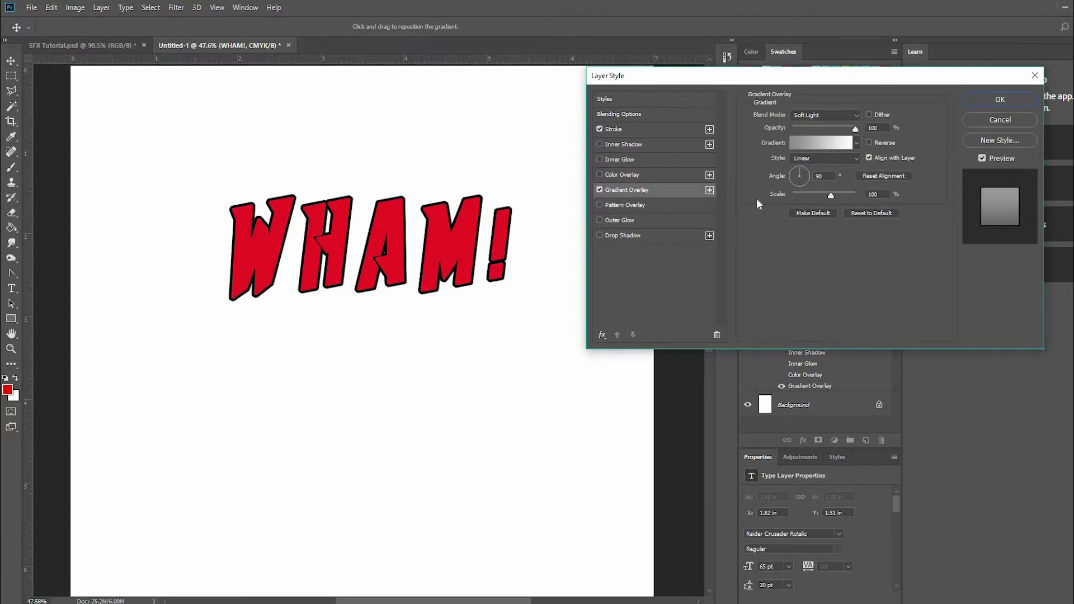
pyautogui.click(839, 115)
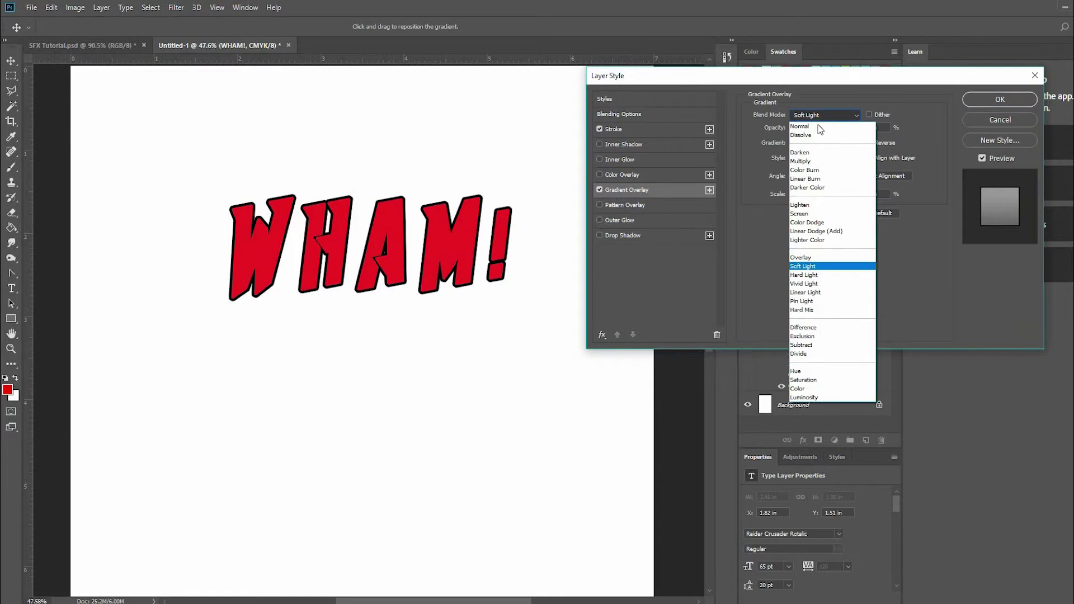
pyautogui.click(818, 126)
pyautogui.click(825, 114)
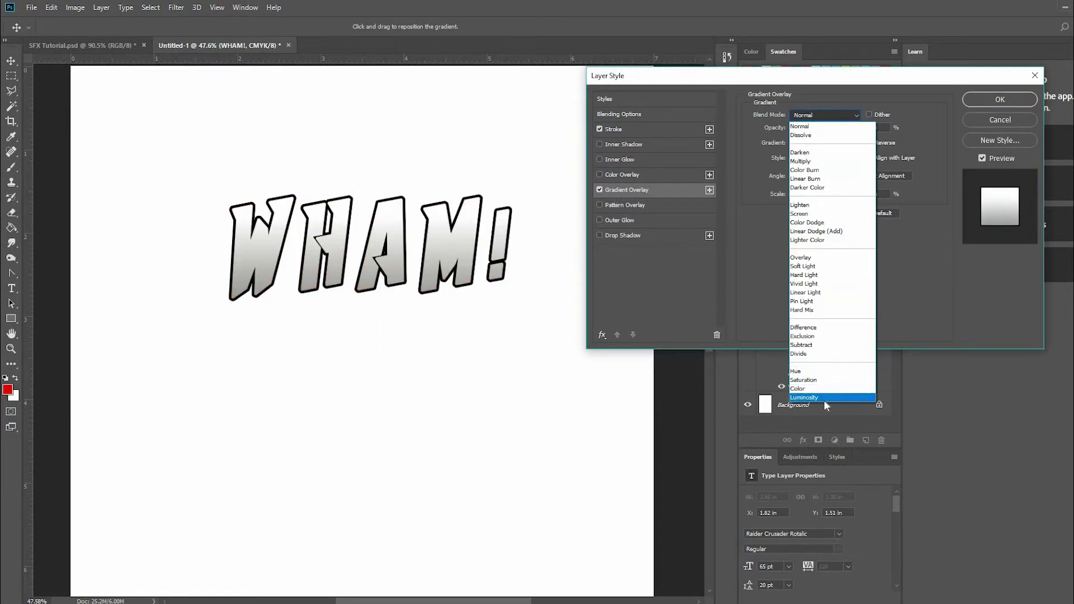
pyautogui.click(839, 93)
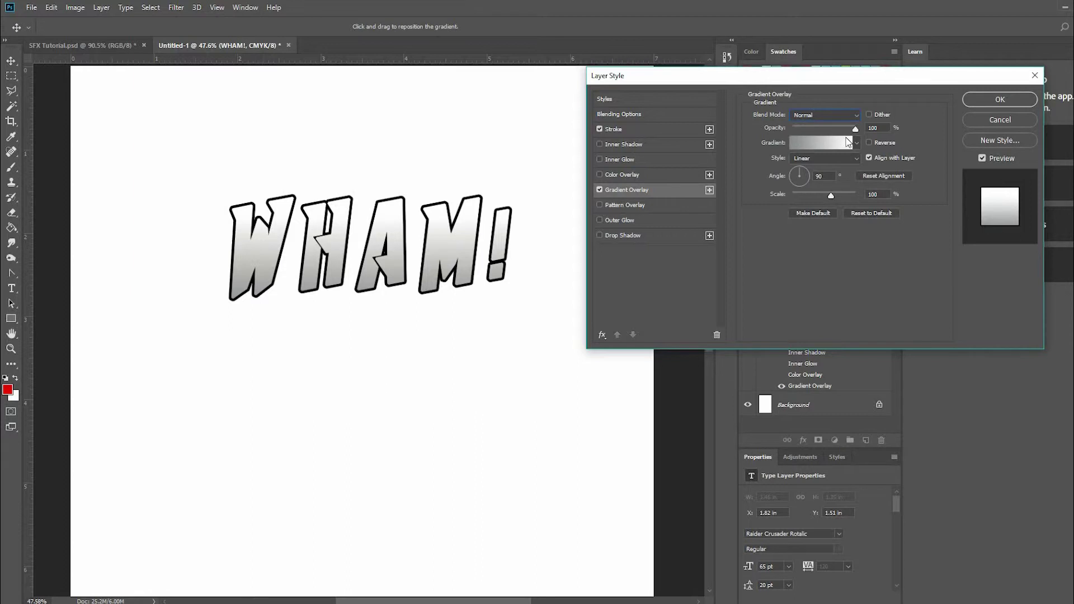
pyautogui.click(871, 128)
pyautogui.press('Down')
pyautogui.press('Down')
pyautogui.press('Down')
pyautogui.press('Down')
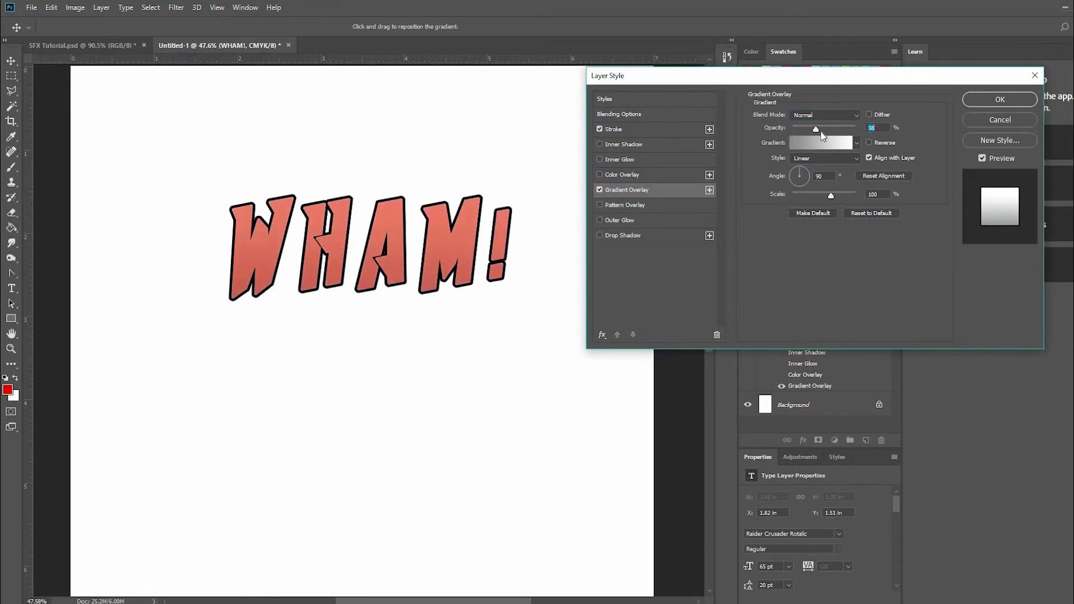
pyautogui.hotkey('shift', 'Down')
pyautogui.hotkey('shift', 'Down')
pyautogui.hotkey('shift', 'Down')
pyautogui.press('Down')
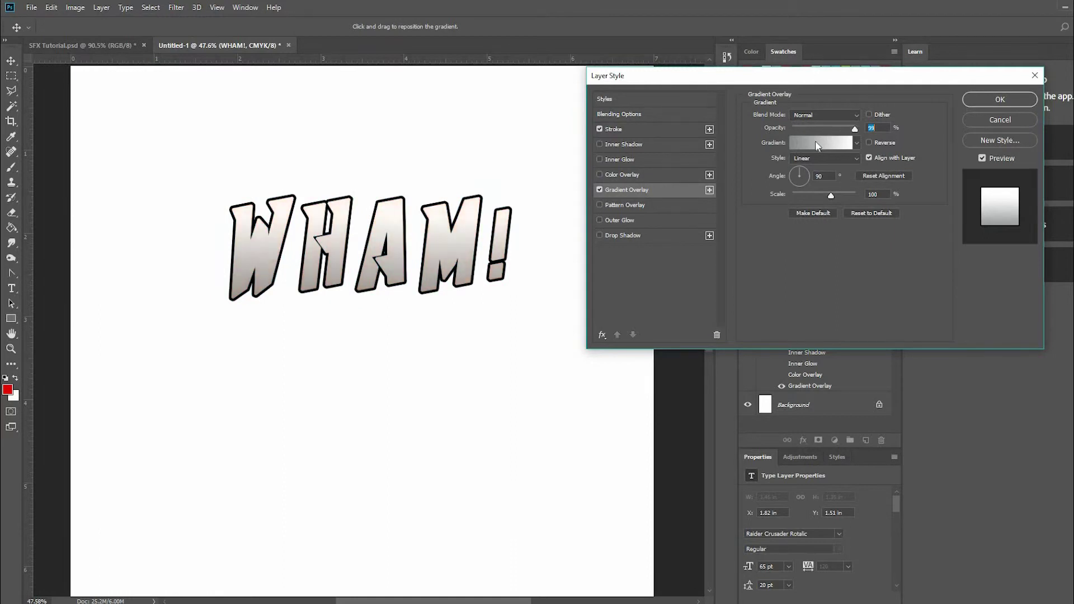
pyautogui.hotkey('shift', 'Up')
pyautogui.hotkey('shift', 'Up')
pyautogui.hotkey('shift', 'Up')
pyautogui.hotkey('shift', 'Up')
# - Open the Gradient Editor, add and slide a middle colour stop, then delete it
pyautogui.click(822, 150)
pyautogui.moveTo(540, 168); pyautogui.dragTo(844, 93)
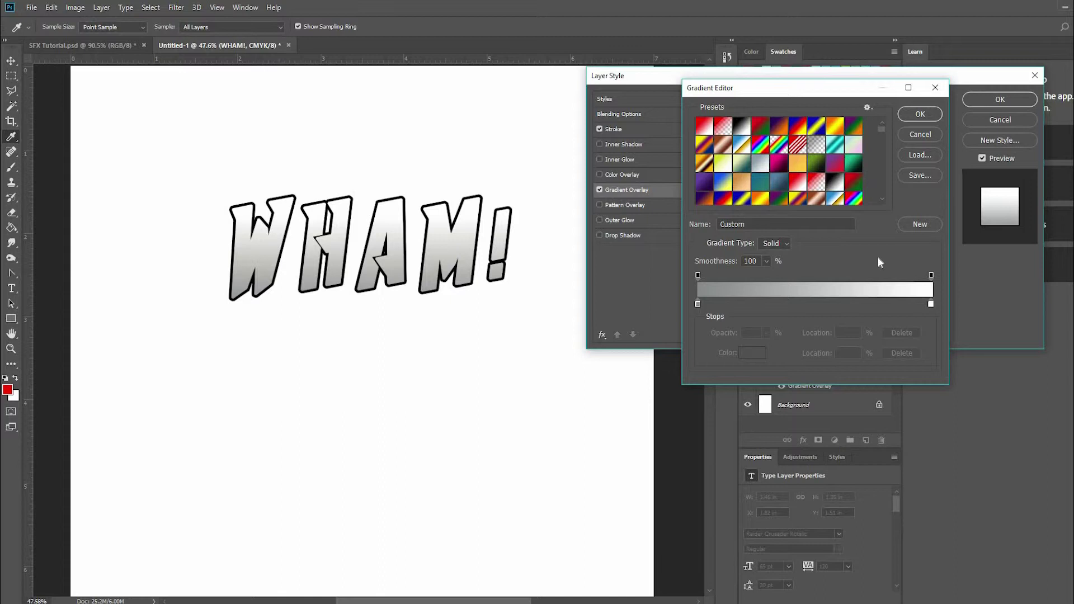
pyautogui.doubleClick(696, 303)
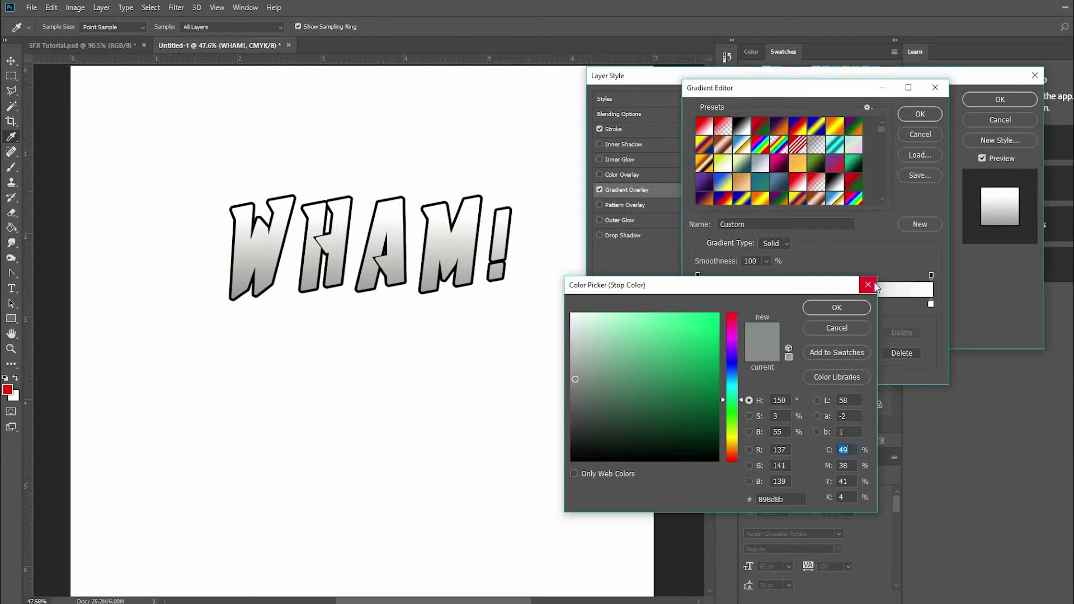
pyautogui.click(837, 307)
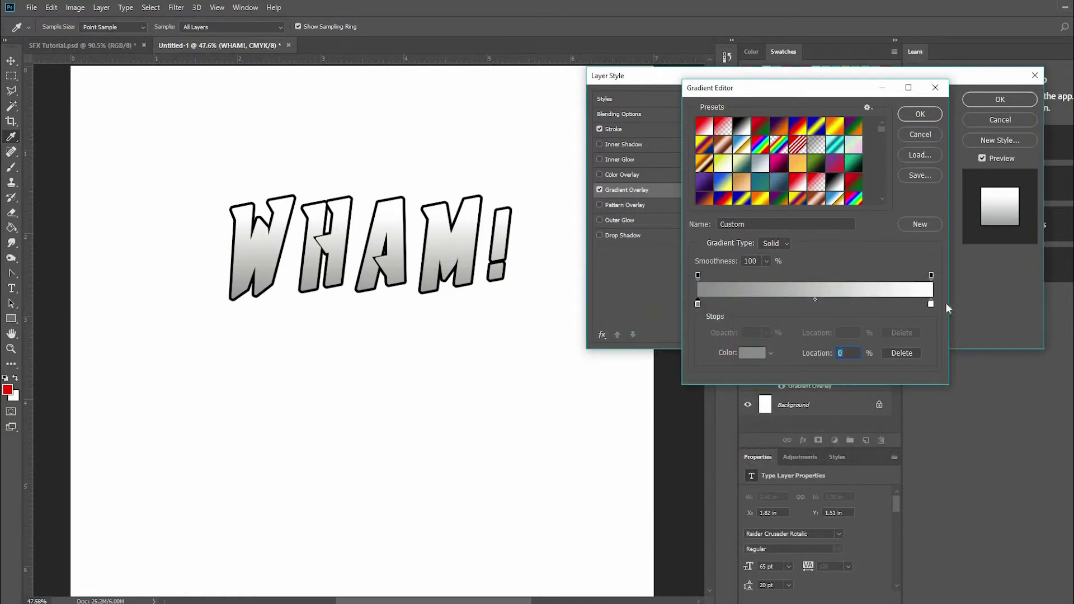
pyautogui.click(887, 307)
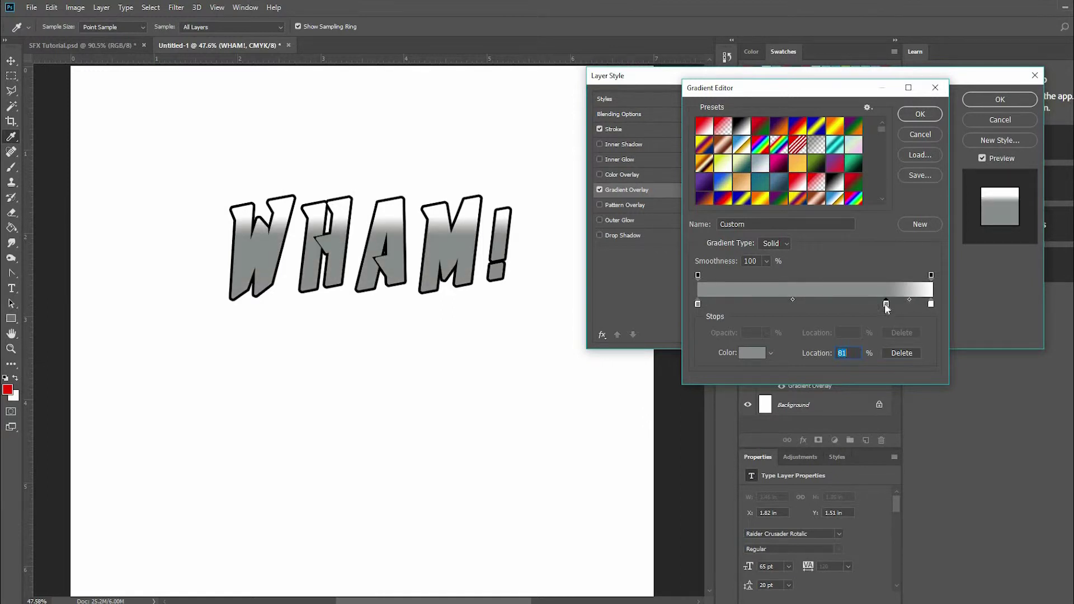
pyautogui.moveTo(886, 307); pyautogui.dragTo(865, 306)
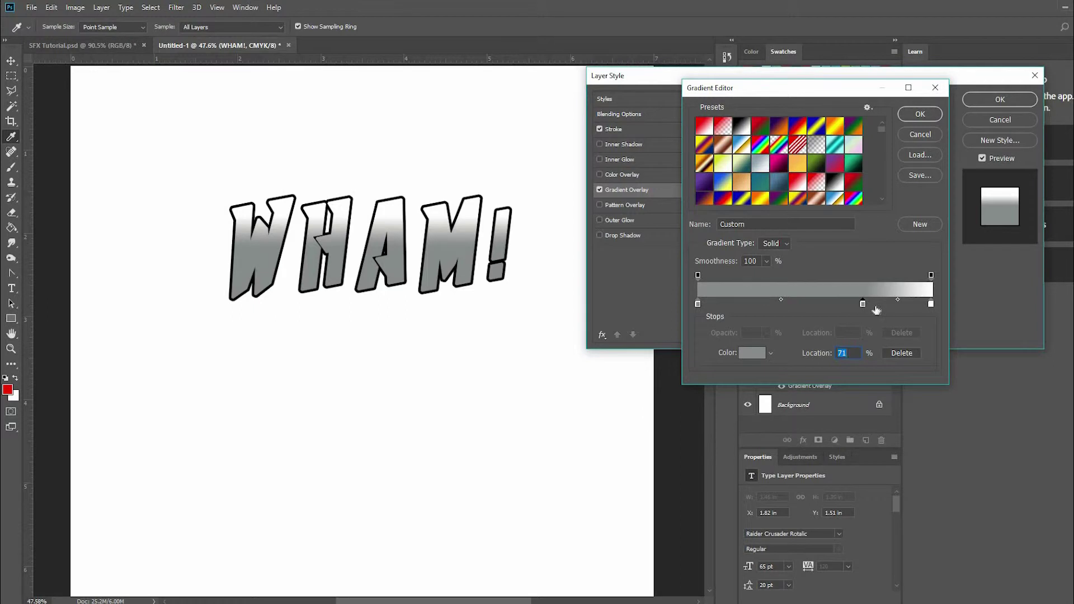
pyautogui.press('Delete')
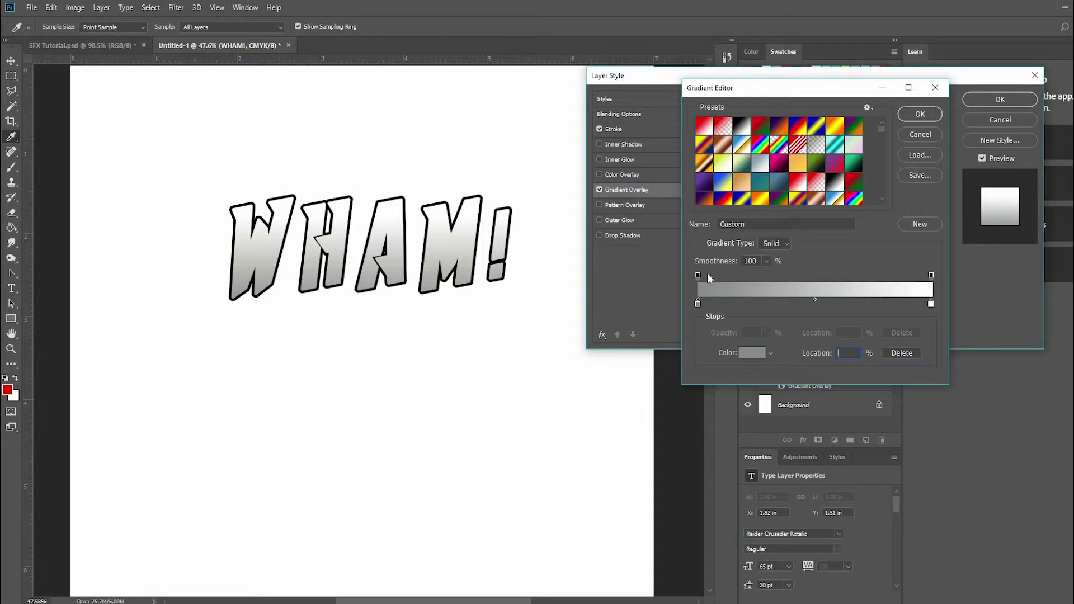
pyautogui.click(699, 275)
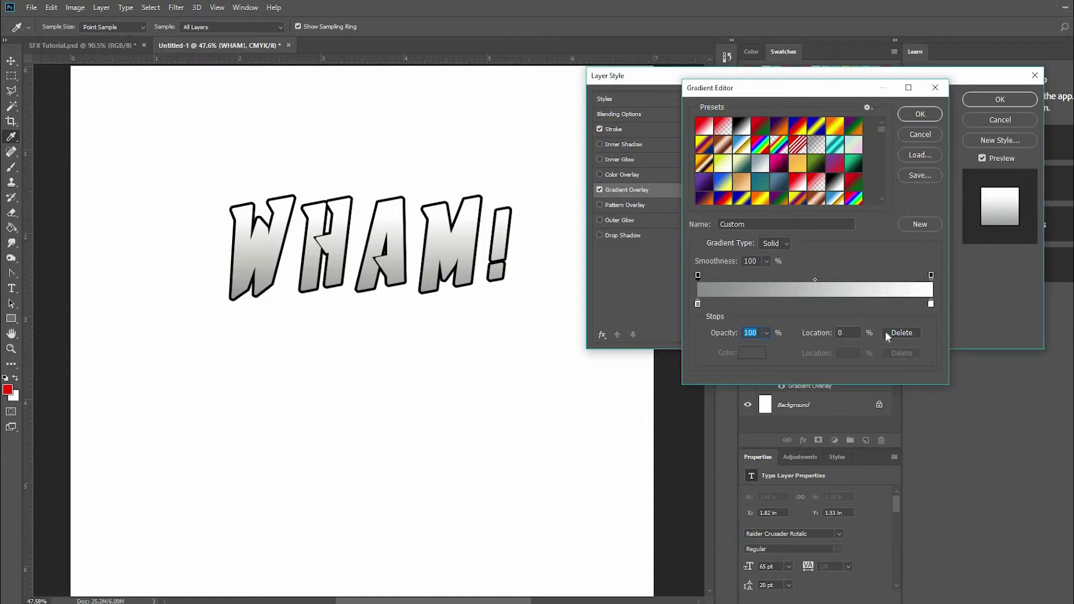
pyautogui.click(698, 304)
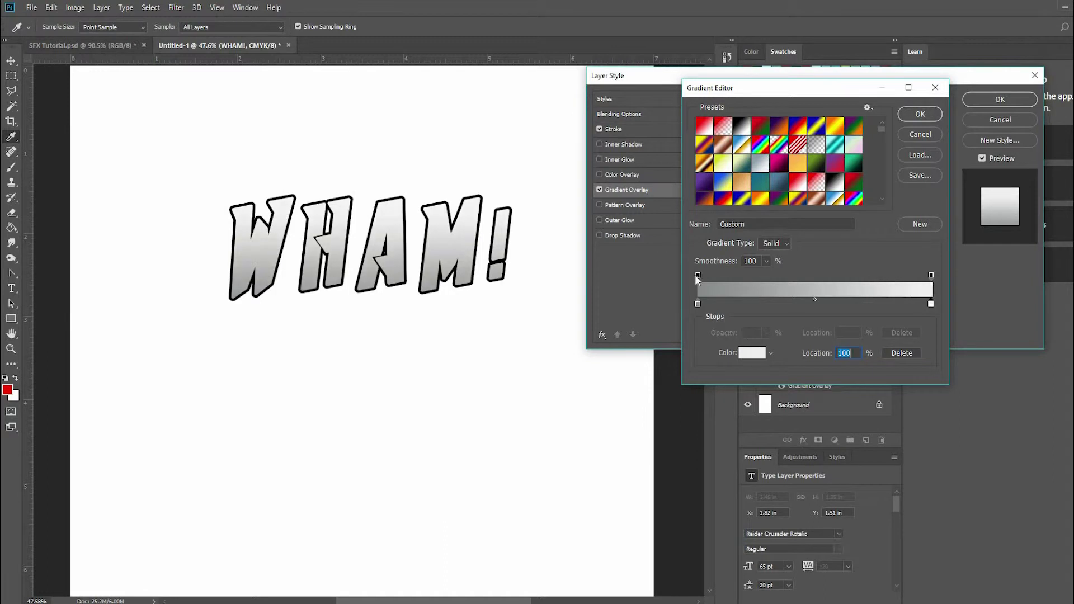
pyautogui.click(697, 275)
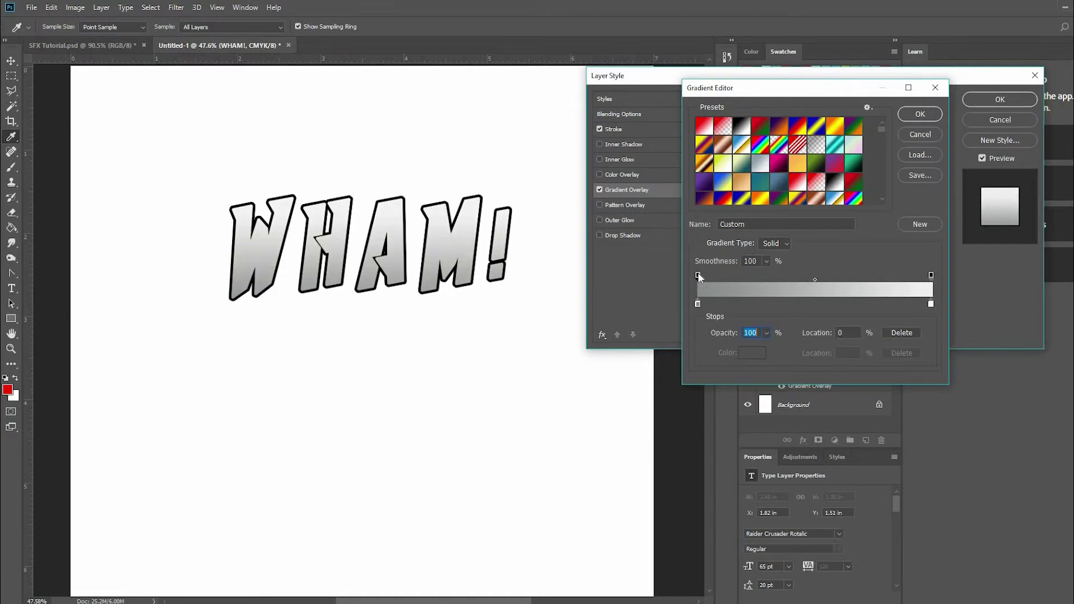
pyautogui.moveTo(727, 337); pyautogui.dragTo(623, 324)
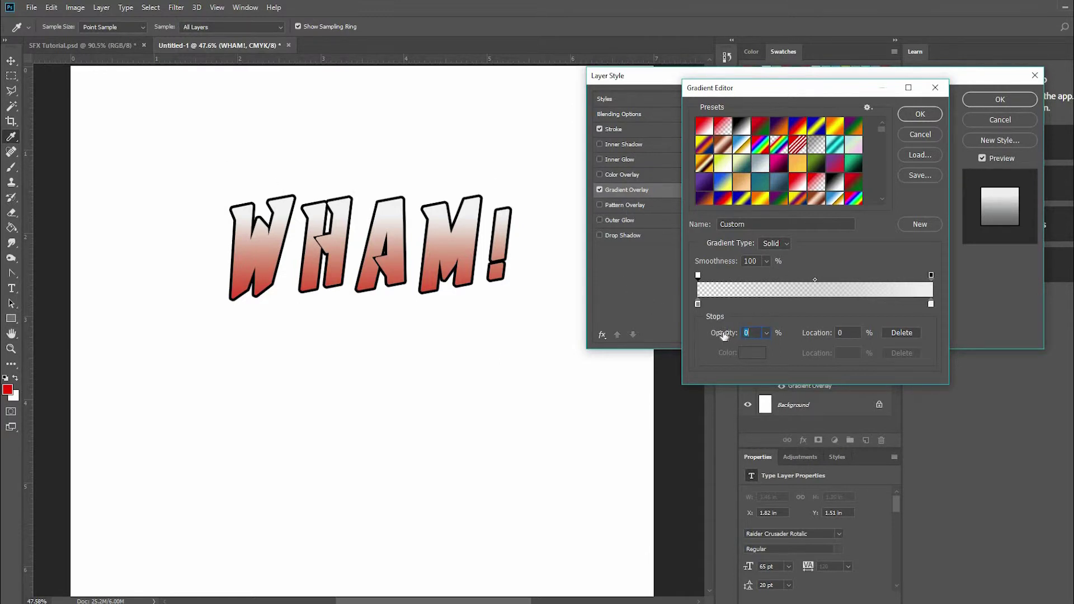
pyautogui.moveTo(723, 335); pyautogui.dragTo(789, 338)
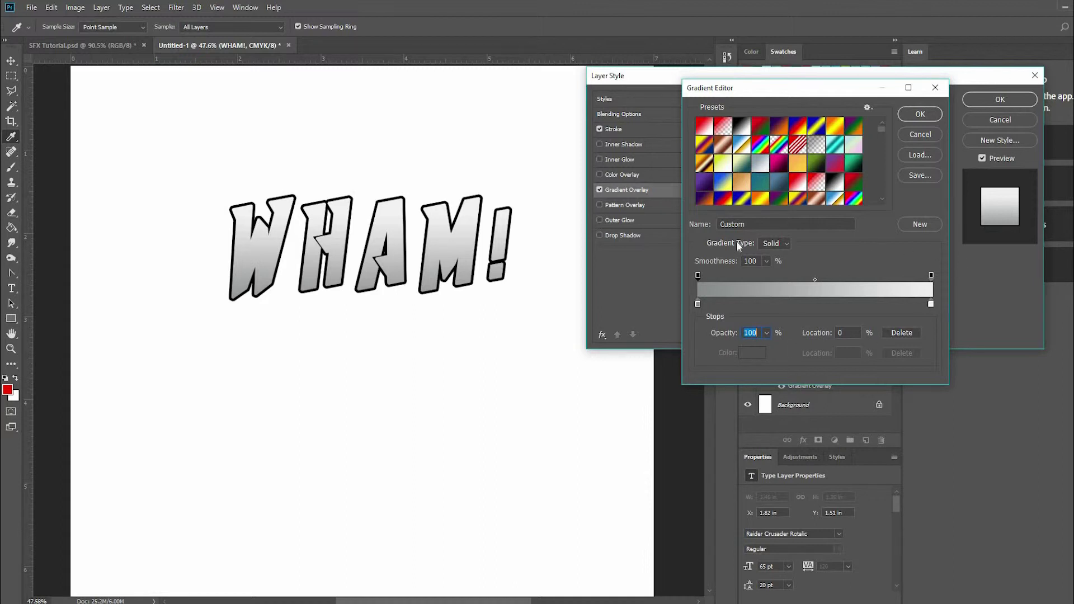
# - Change the gradient's left colour stop to orange (ffae00)
pyautogui.doubleClick(698, 304)
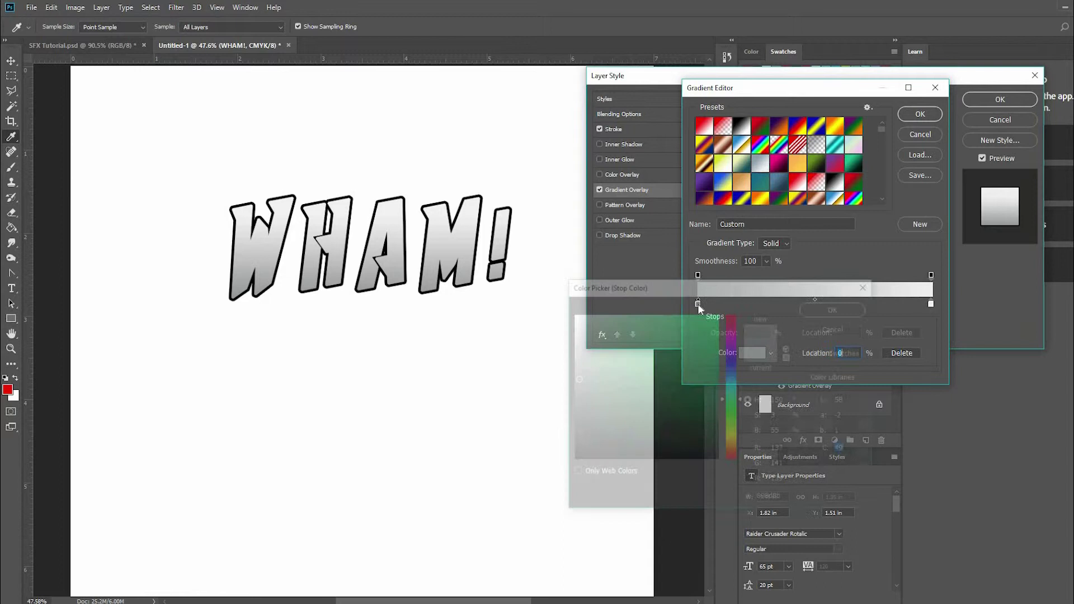
pyautogui.click(733, 440)
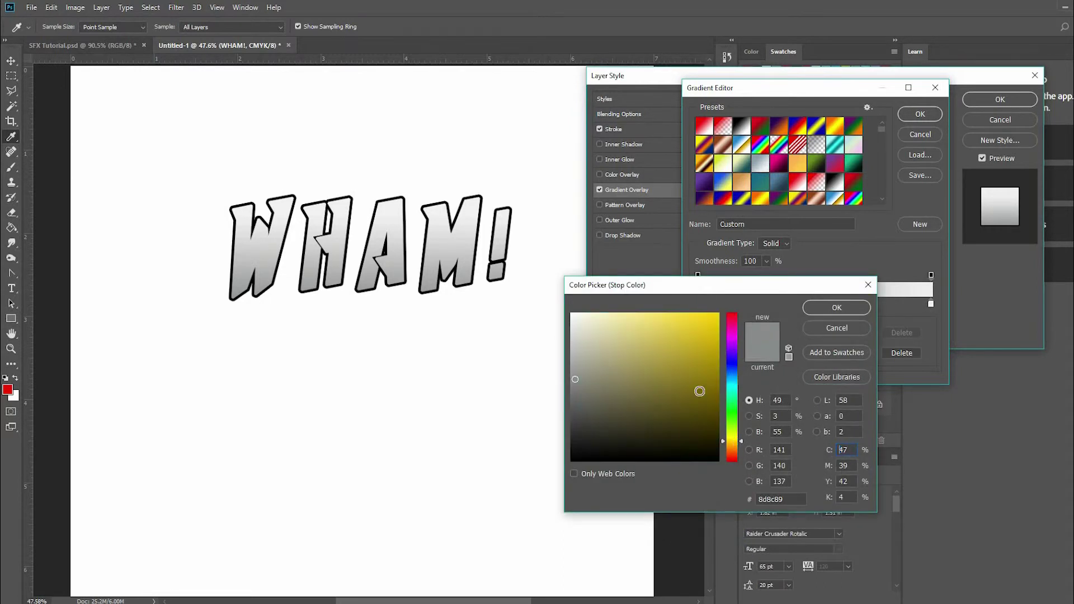
pyautogui.moveTo(697, 388); pyautogui.dragTo(716, 315)
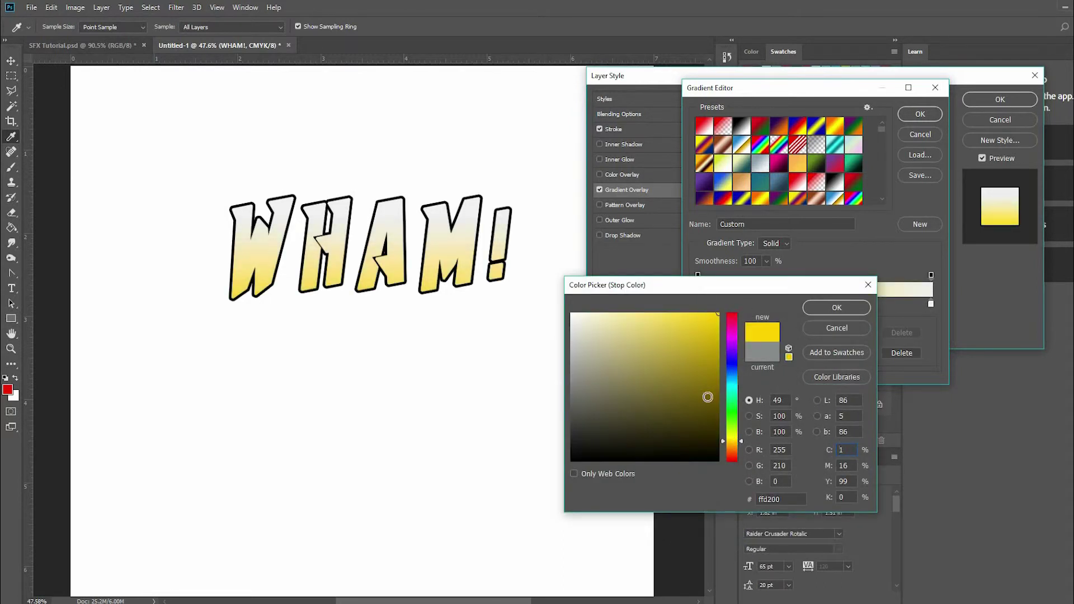
pyautogui.click(736, 444)
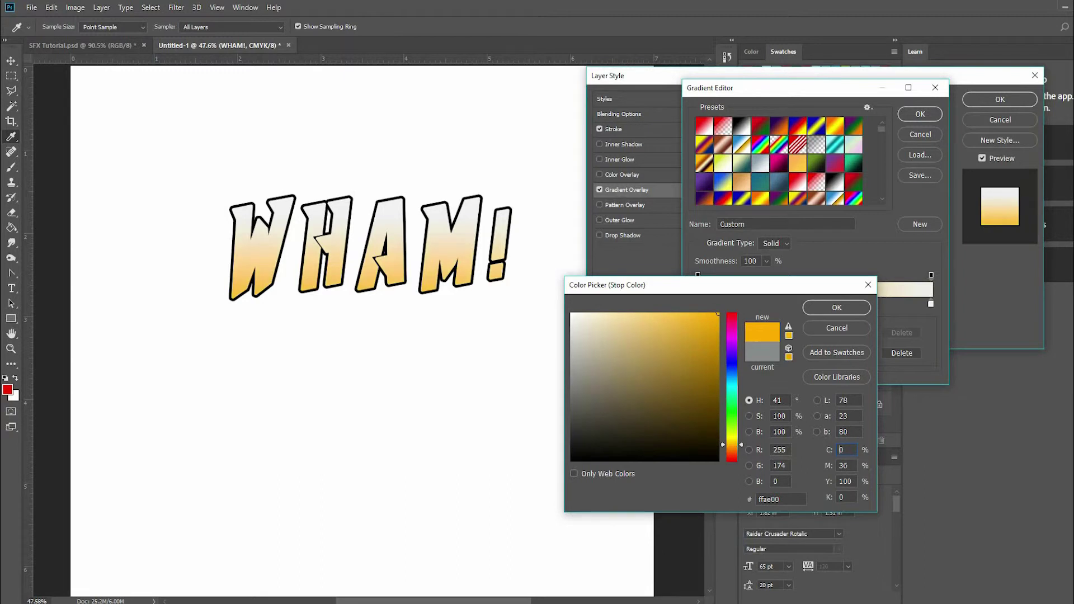
pyautogui.click(840, 310)
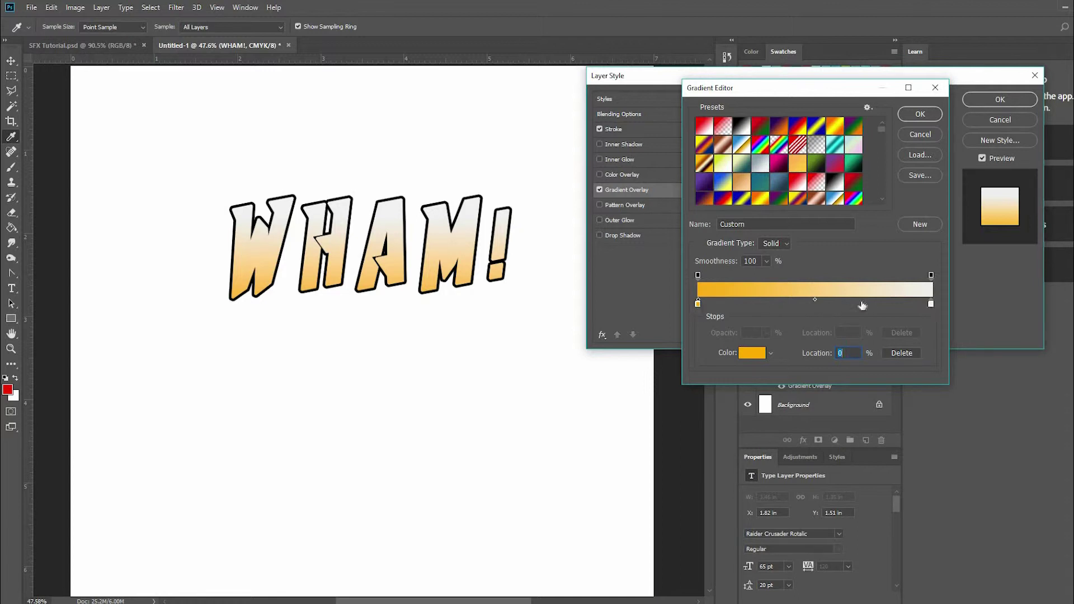
# - Add a magenta colour stop partway along the gradient, around 65% location
pyautogui.click(849, 304)
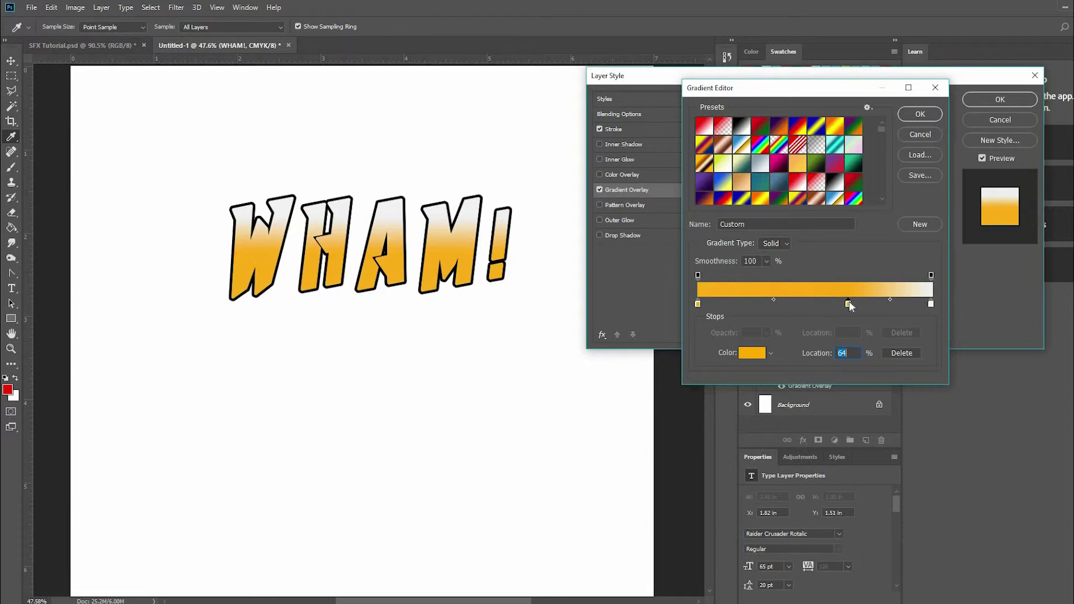
pyautogui.doubleClick(848, 304)
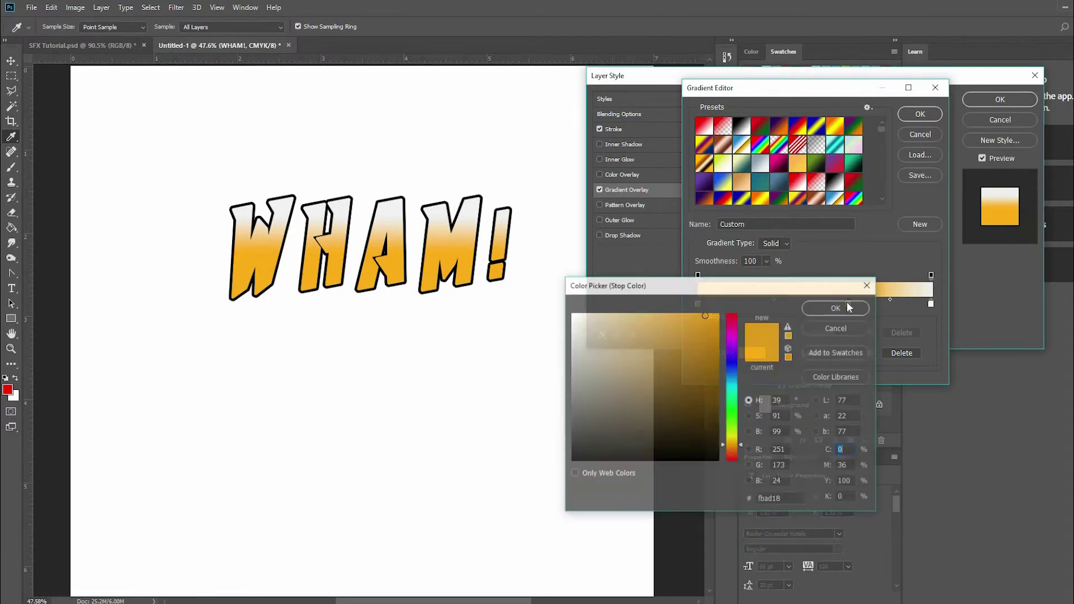
pyautogui.click(734, 341)
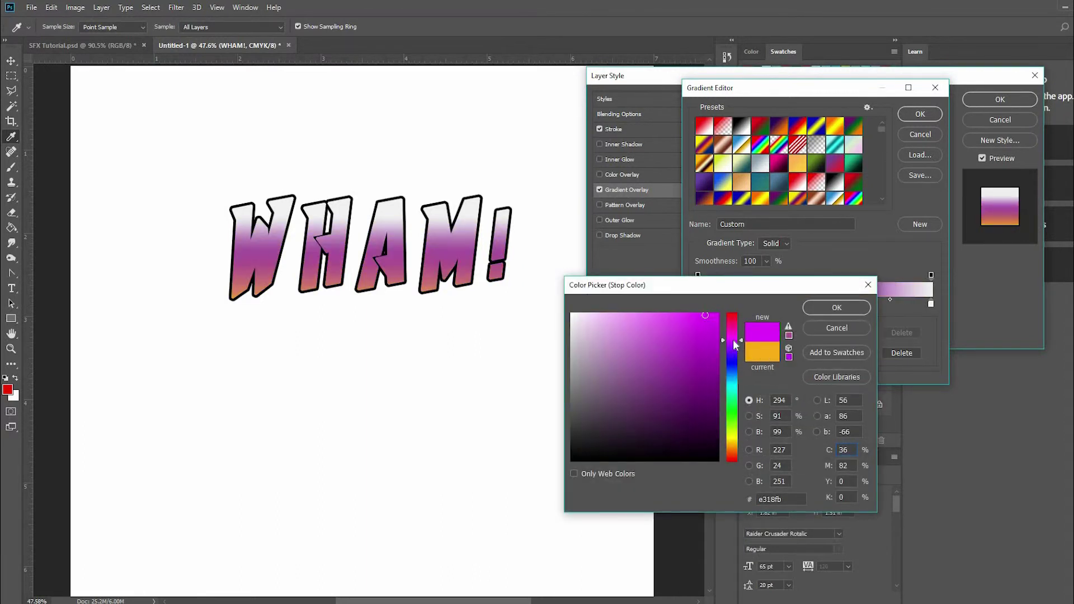
pyautogui.click(847, 309)
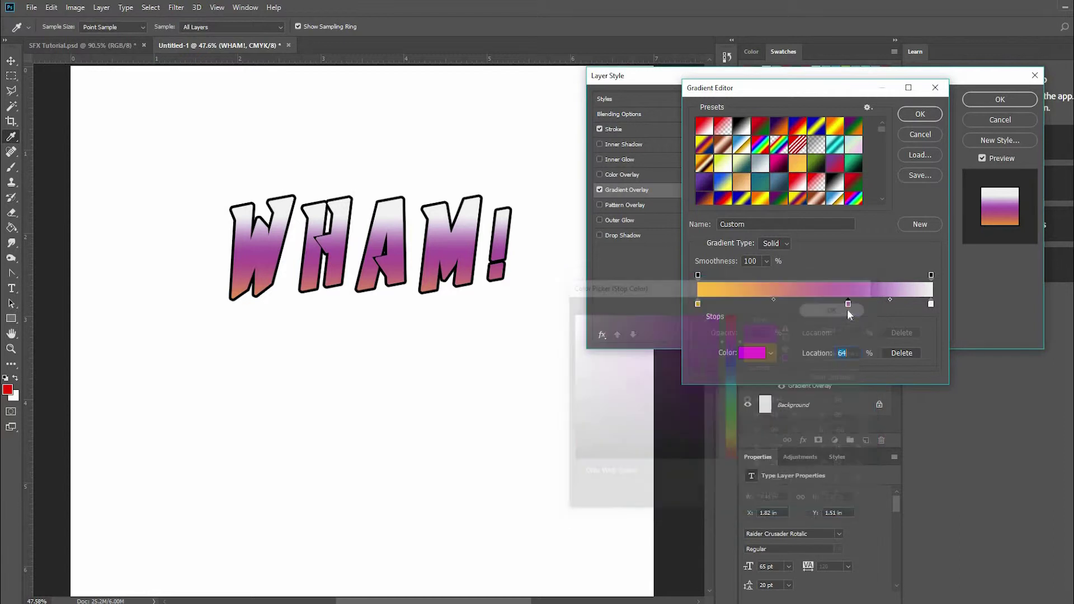
pyautogui.moveTo(848, 305)
pyautogui.mouseDown()
pyautogui.moveTo(803, 305)
pyautogui.moveTo(851, 304)
pyautogui.mouseUp()
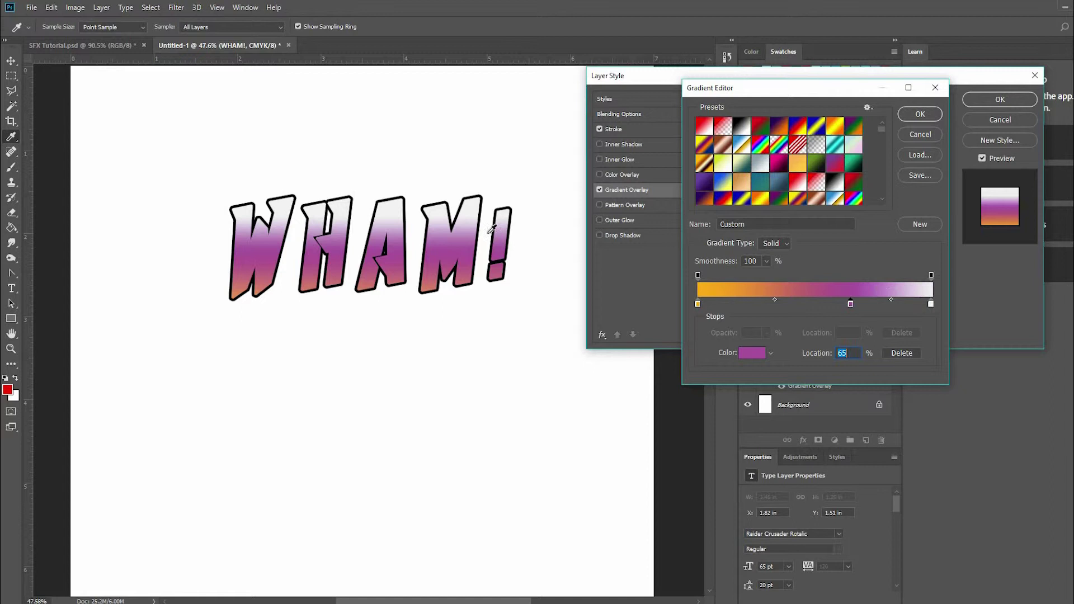
# - Accept the orange-magenta-white gradient, shift it upward in the letters and lower the overlay opacity
pyautogui.click(923, 116)
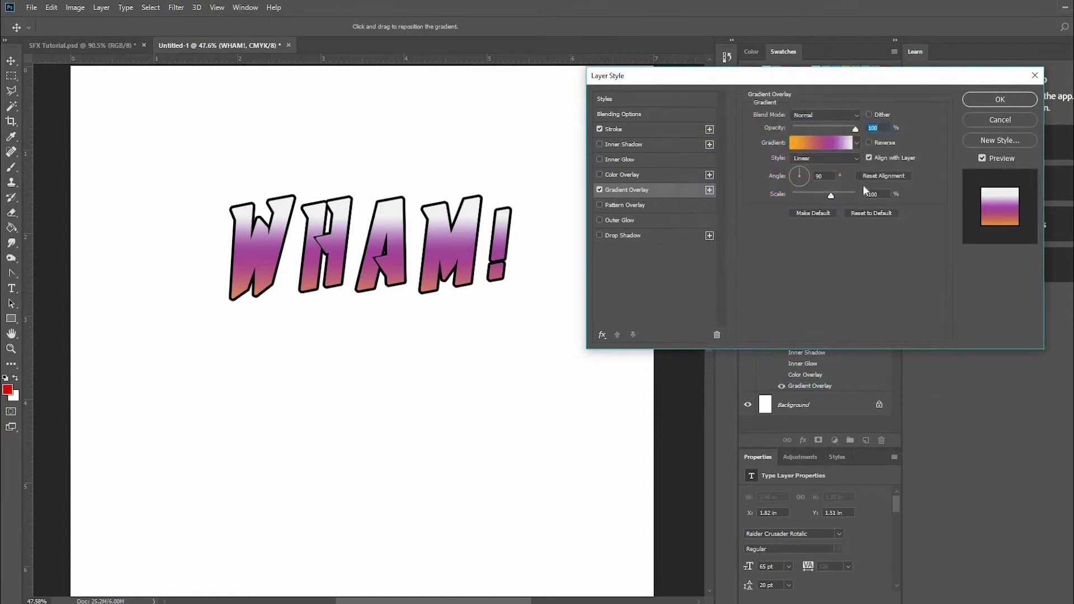
pyautogui.moveTo(458, 253); pyautogui.dragTo(653, 180)
pyautogui.moveTo(855, 128); pyautogui.dragTo(821, 128)
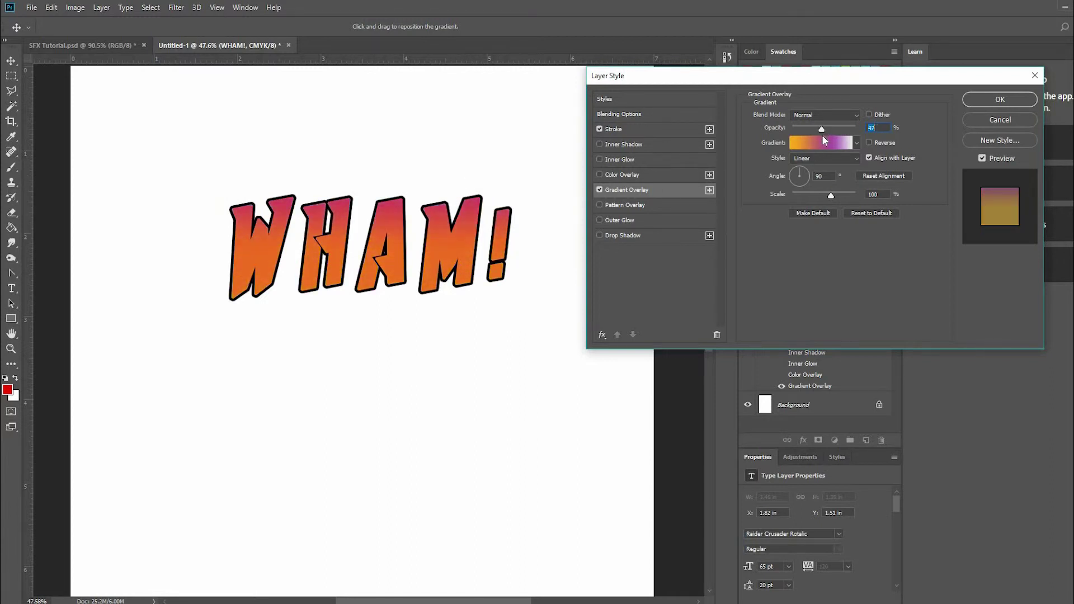
# - Delete the magenta stop and position the orange-to-white gradient with orange at the bottom
pyautogui.click(828, 143)
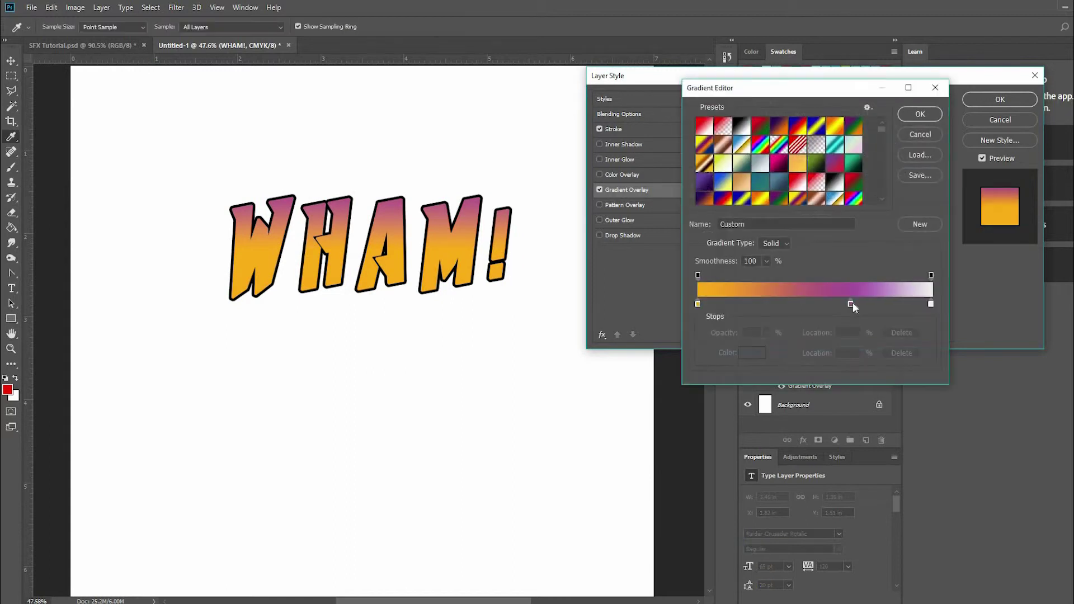
pyautogui.click(850, 304)
pyautogui.press('BackSpace')
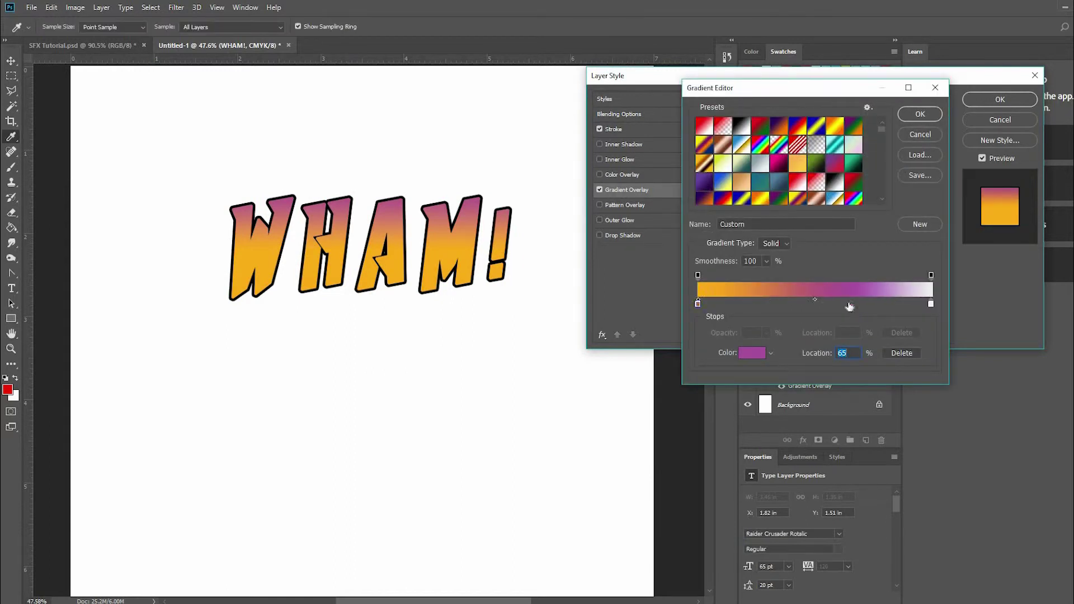
pyautogui.doubleClick(697, 303)
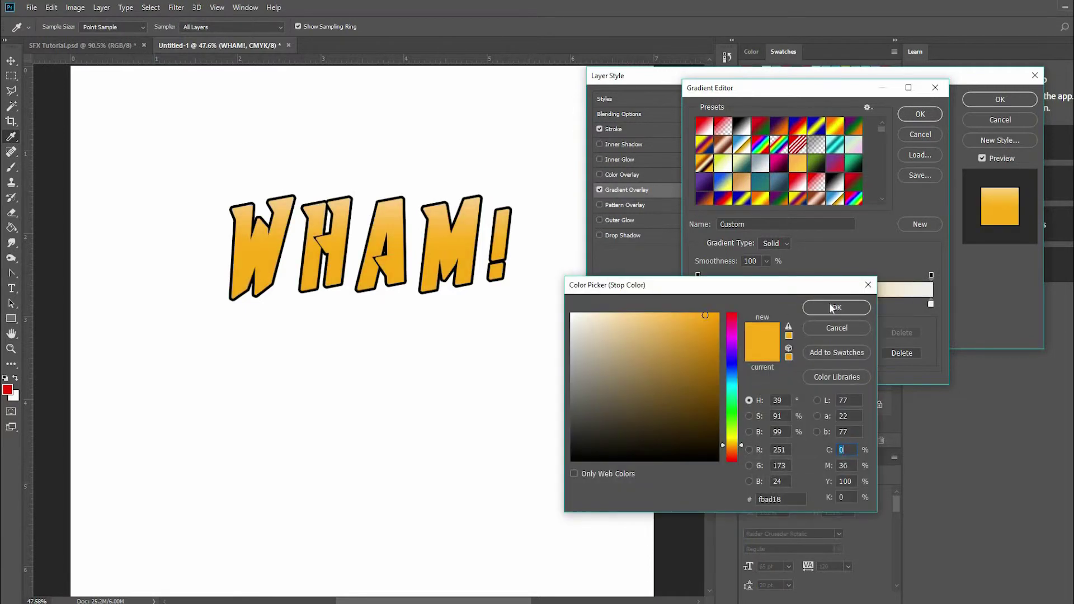
pyautogui.click(834, 307)
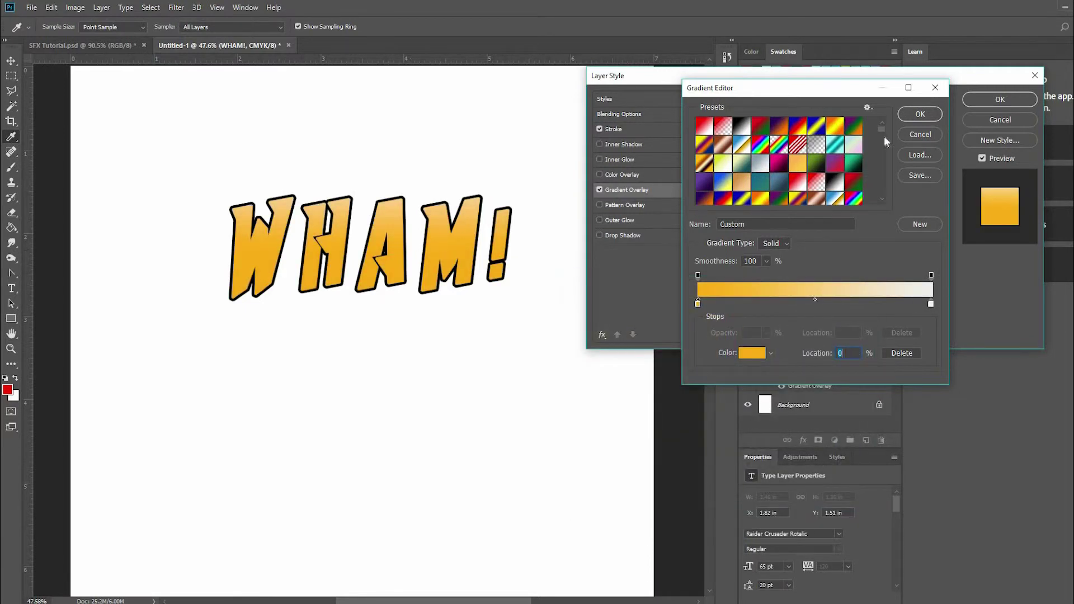
pyautogui.click(921, 114)
pyautogui.moveTo(469, 248)
pyautogui.mouseDown()
pyautogui.moveTo(460, 277)
pyautogui.moveTo(459, 267)
pyautogui.mouseUp()
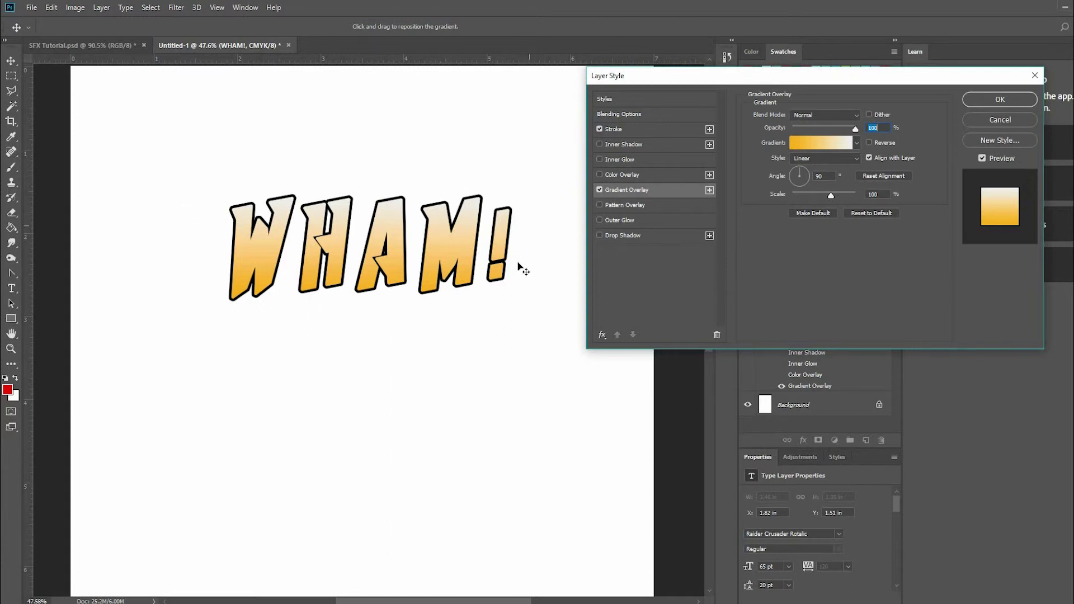
# - Add a Normal-mode drop shadow at 100% opacity, size 0, offset just beneath the letters
pyautogui.click(617, 236)
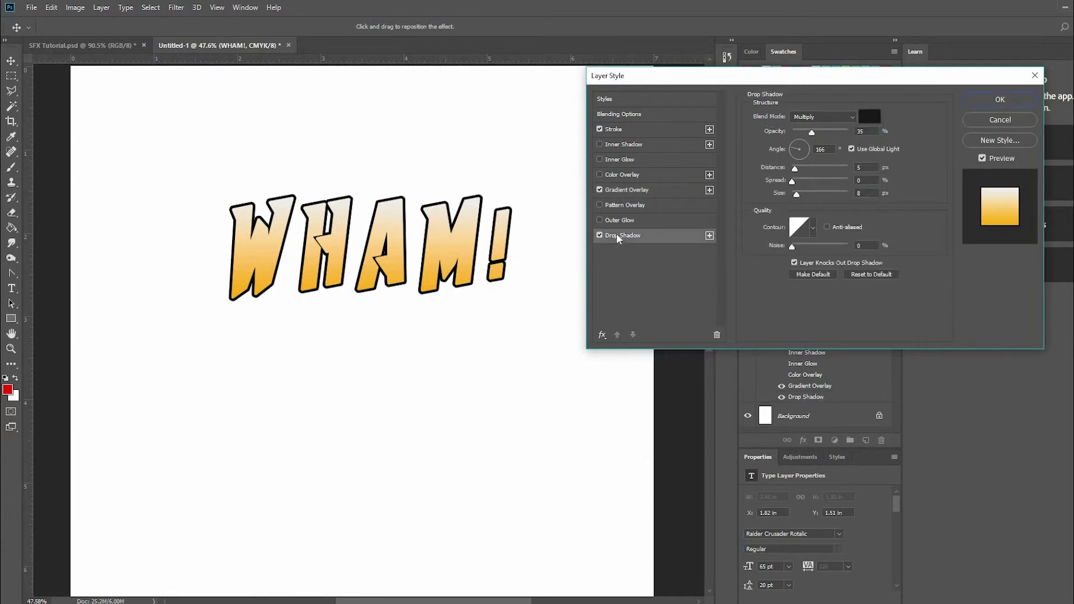
pyautogui.click(821, 117)
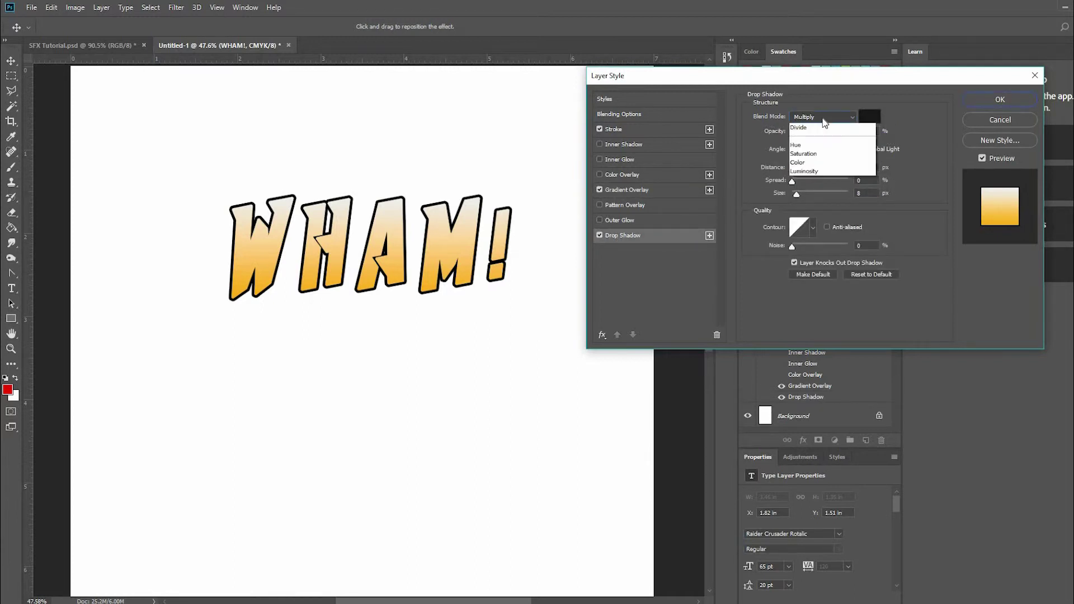
pyautogui.press('Up')
pyautogui.press('Up')
pyautogui.press('Up')
pyautogui.press('Return')
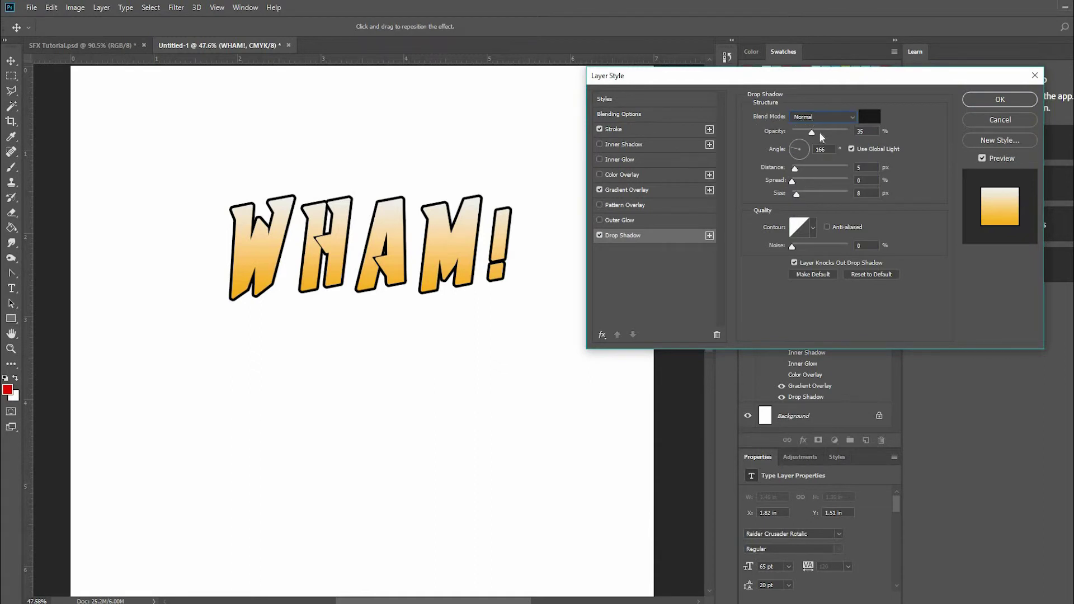
pyautogui.moveTo(812, 132); pyautogui.dragTo(932, 133)
pyautogui.moveTo(797, 168); pyautogui.dragTo(817, 163)
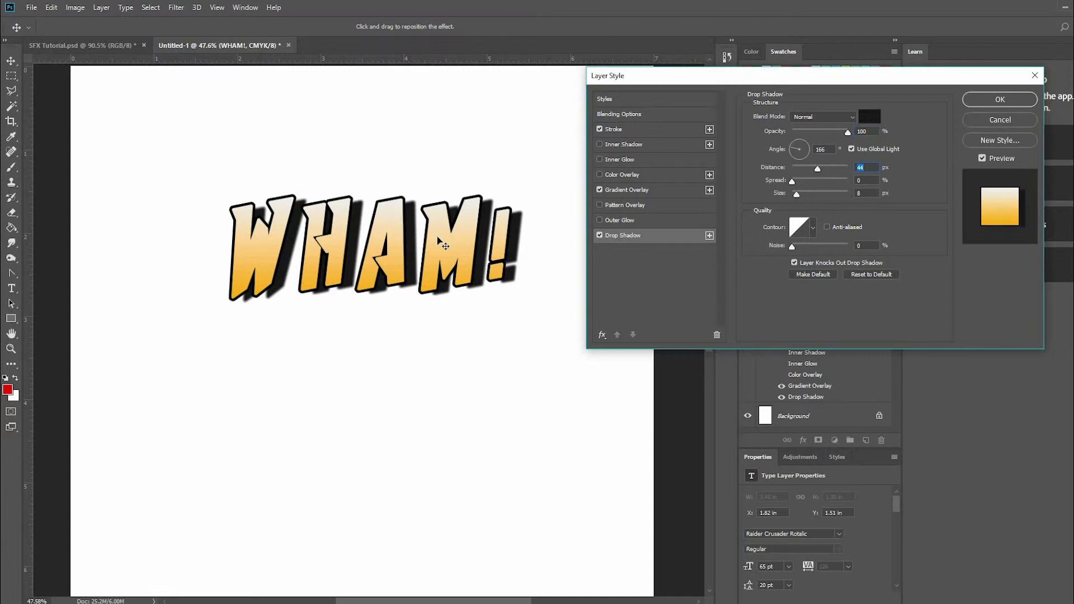
pyautogui.moveTo(502, 250); pyautogui.dragTo(486, 247)
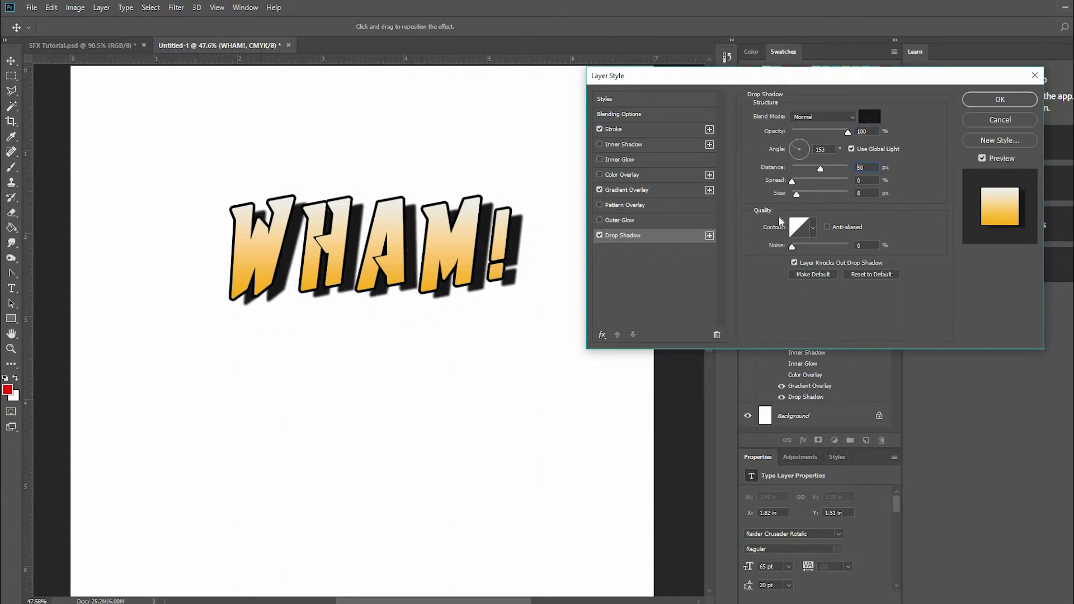
pyautogui.moveTo(797, 195); pyautogui.dragTo(790, 196)
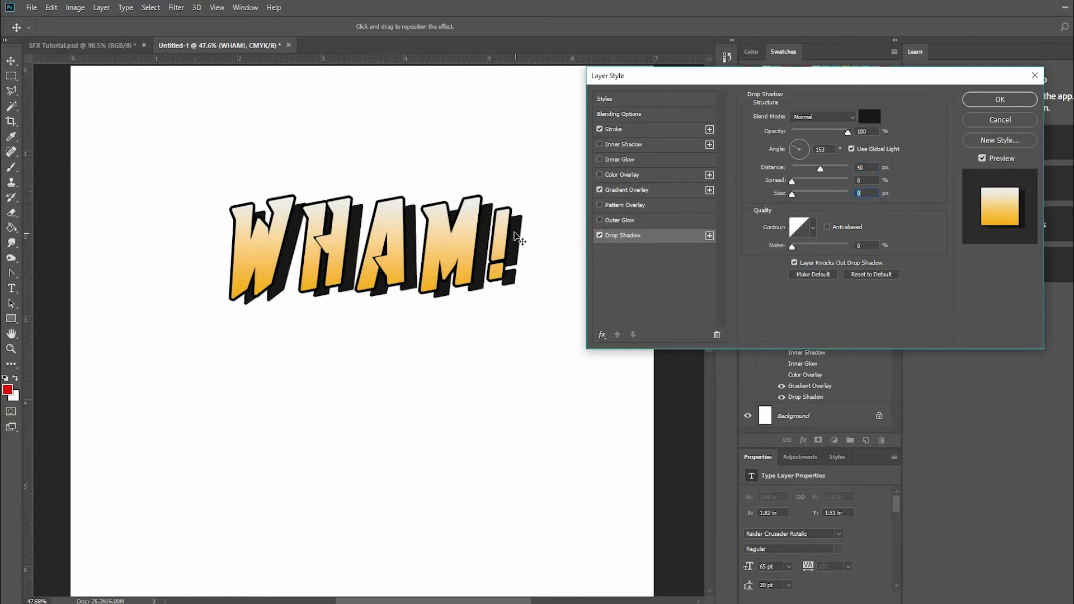
pyautogui.moveTo(512, 232)
pyautogui.mouseDown()
pyautogui.moveTo(519, 240)
pyautogui.moveTo(507, 234)
pyautogui.mouseUp()
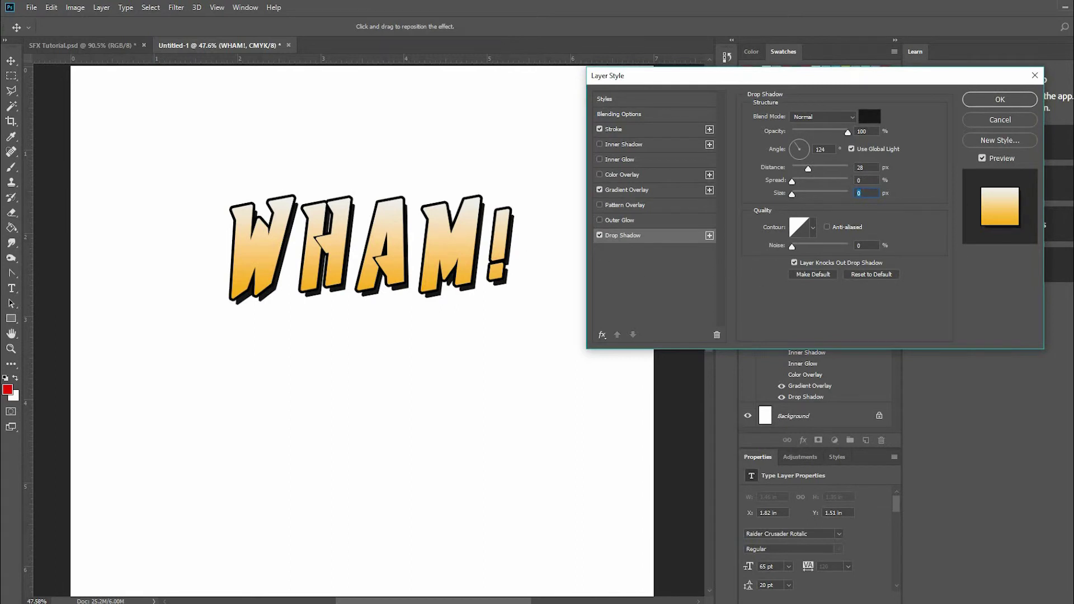
# - Color the drop shadow a strong red and nudge it slightly right
pyautogui.click(874, 119)
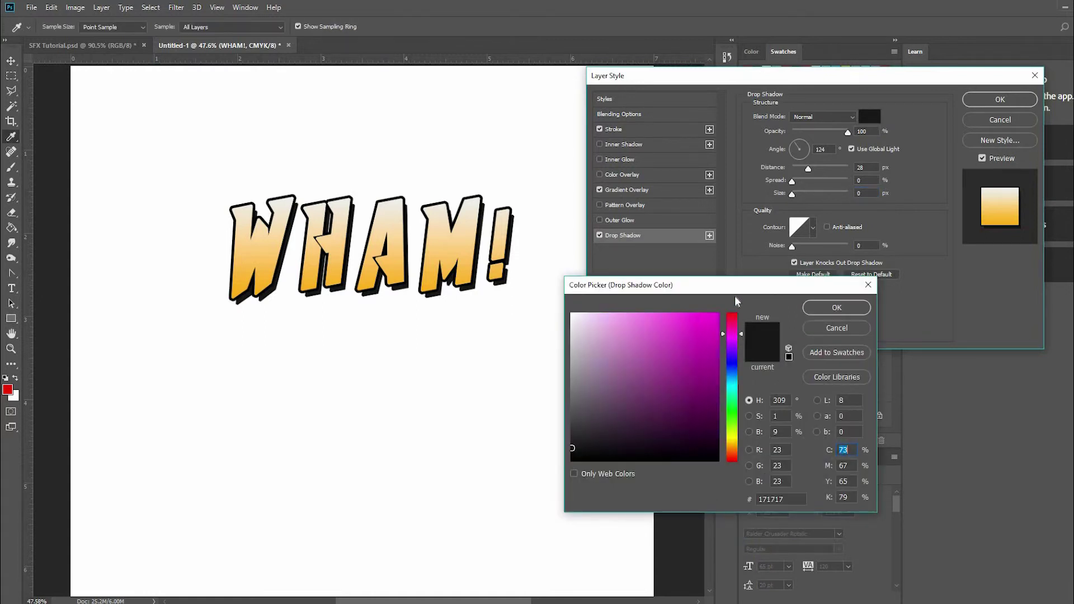
pyautogui.moveTo(737, 339); pyautogui.dragTo(737, 304)
pyautogui.click(718, 334)
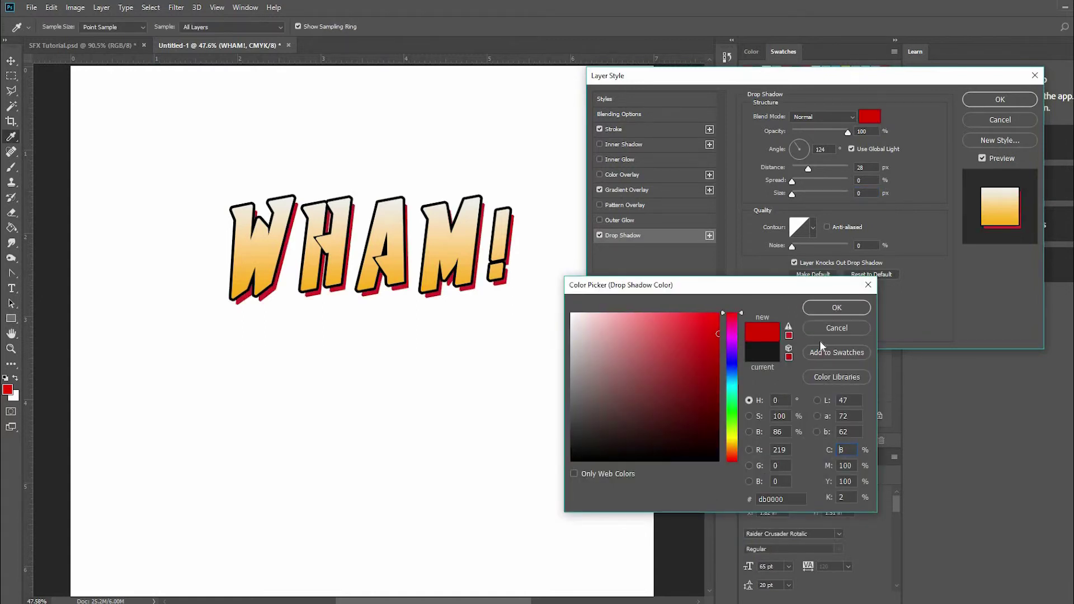
pyautogui.click(718, 325)
pyautogui.click(837, 308)
pyautogui.moveTo(507, 279); pyautogui.dragTo(509, 279)
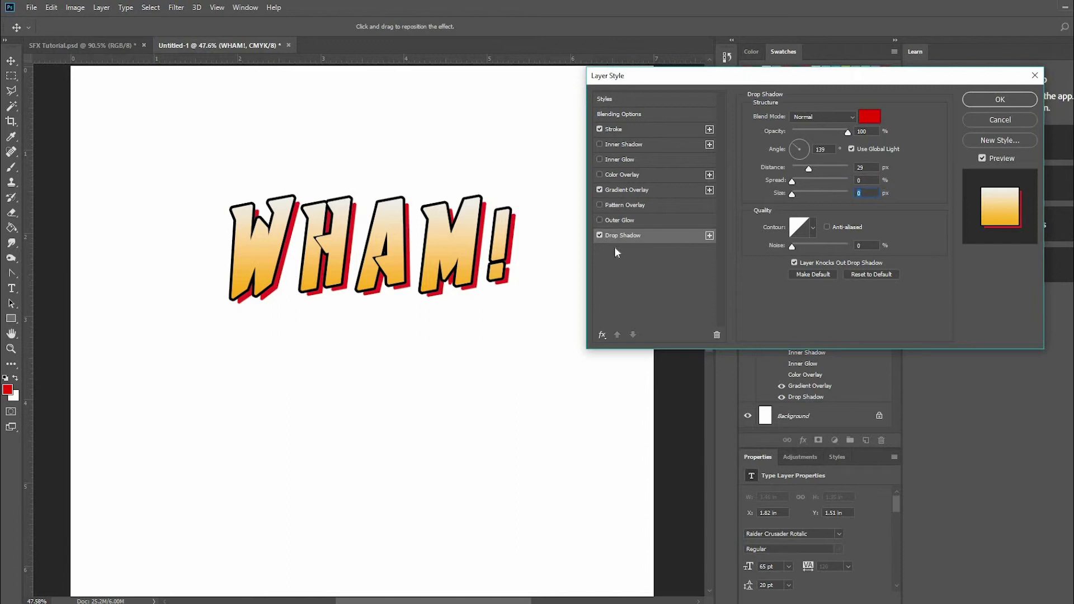
# - Add a second drop shadow and color it black
pyautogui.click(709, 235)
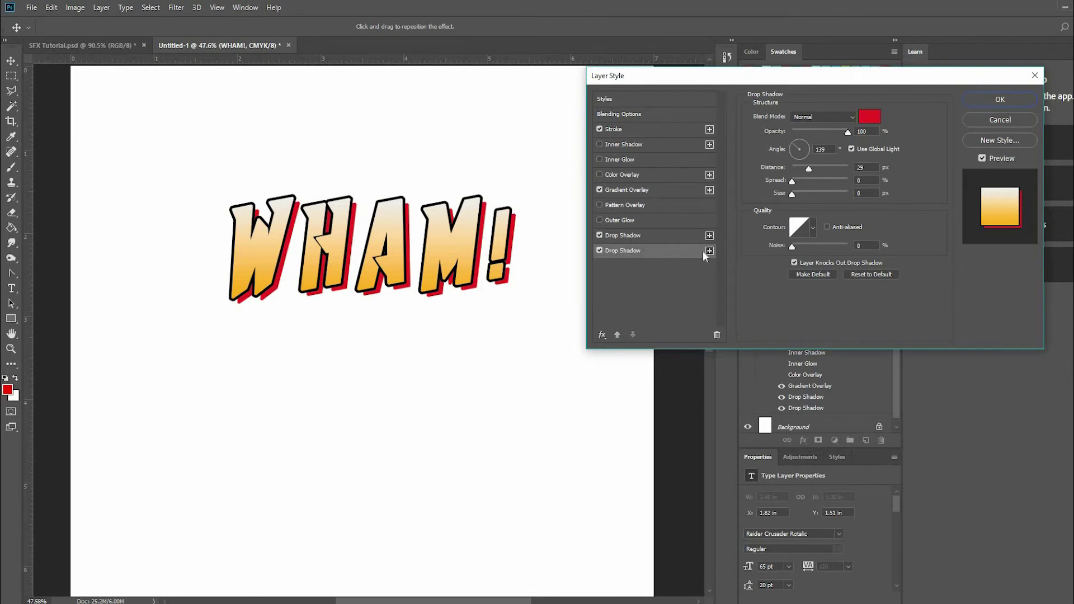
pyautogui.click(870, 116)
pyautogui.moveTo(688, 356); pyautogui.dragTo(475, 582)
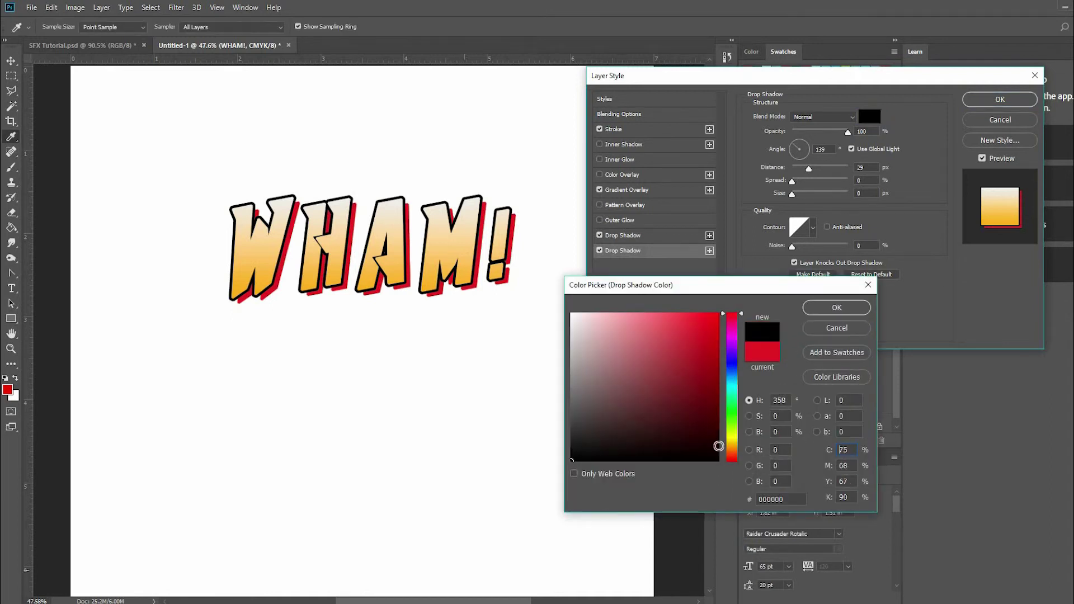
pyautogui.click(836, 307)
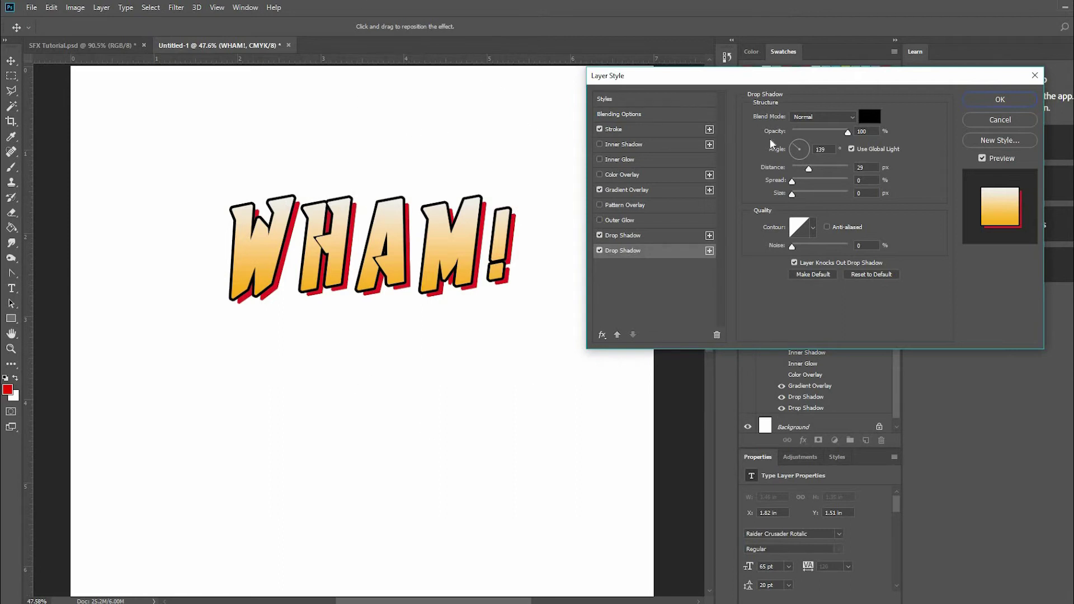
# - Turn off Use Global Light and offset the black shadow to 137° at 43 px
pyautogui.click(851, 149)
pyautogui.moveTo(532, 297); pyautogui.dragTo(518, 302)
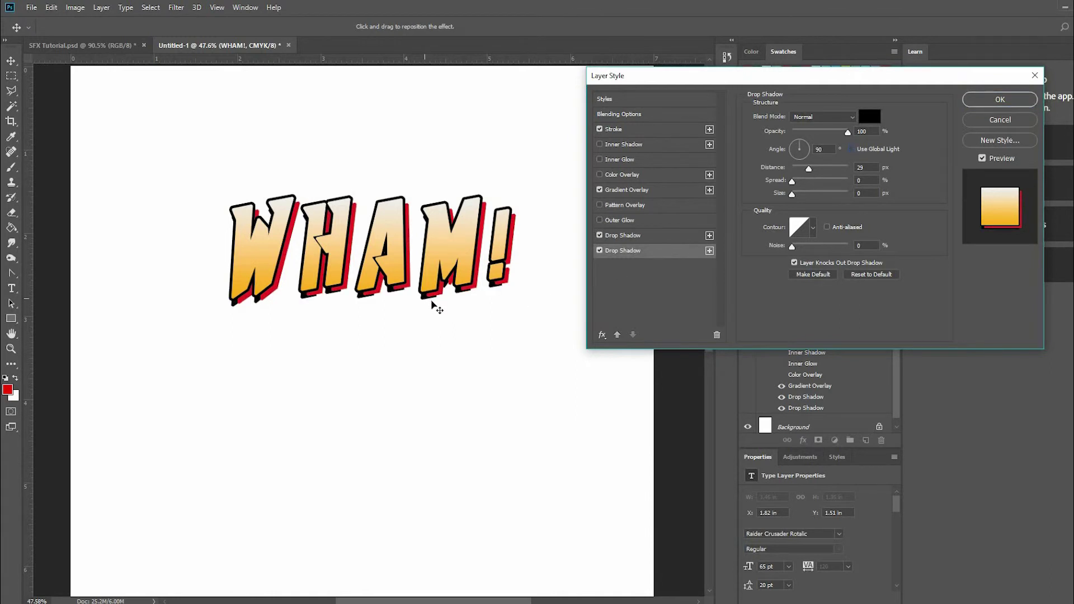
pyautogui.moveTo(431, 301); pyautogui.dragTo(434, 302)
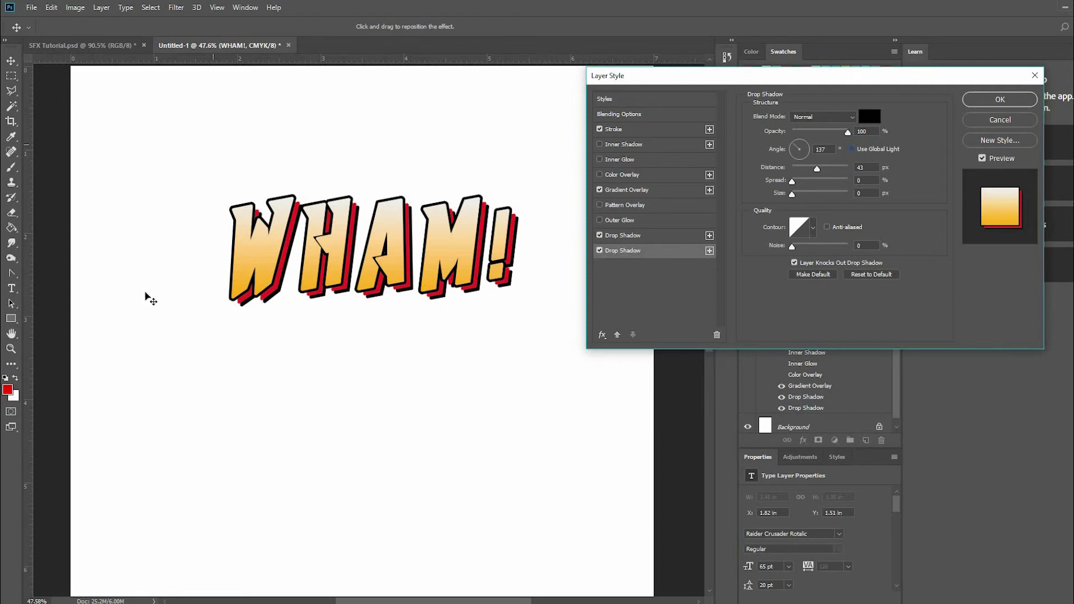
# - Apply the layer styles, duplicate the WHAM! layer and hide the original
pyautogui.click(1000, 99)
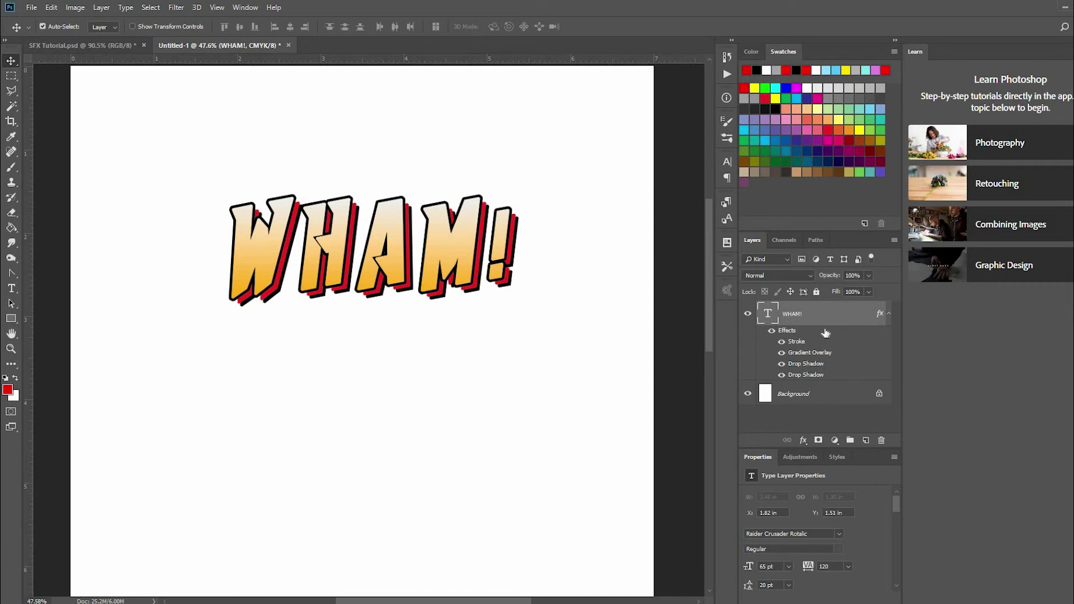
pyautogui.moveTo(777, 321); pyautogui.dragTo(865, 440)
pyautogui.scroll(-2, 796, 348)
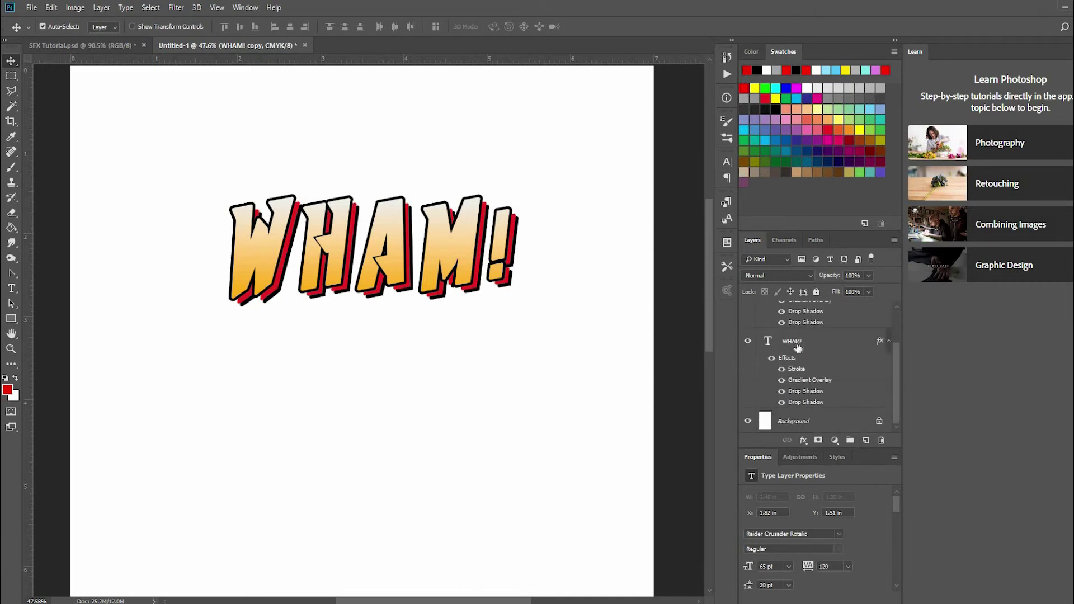
pyautogui.scroll(2, 798, 348)
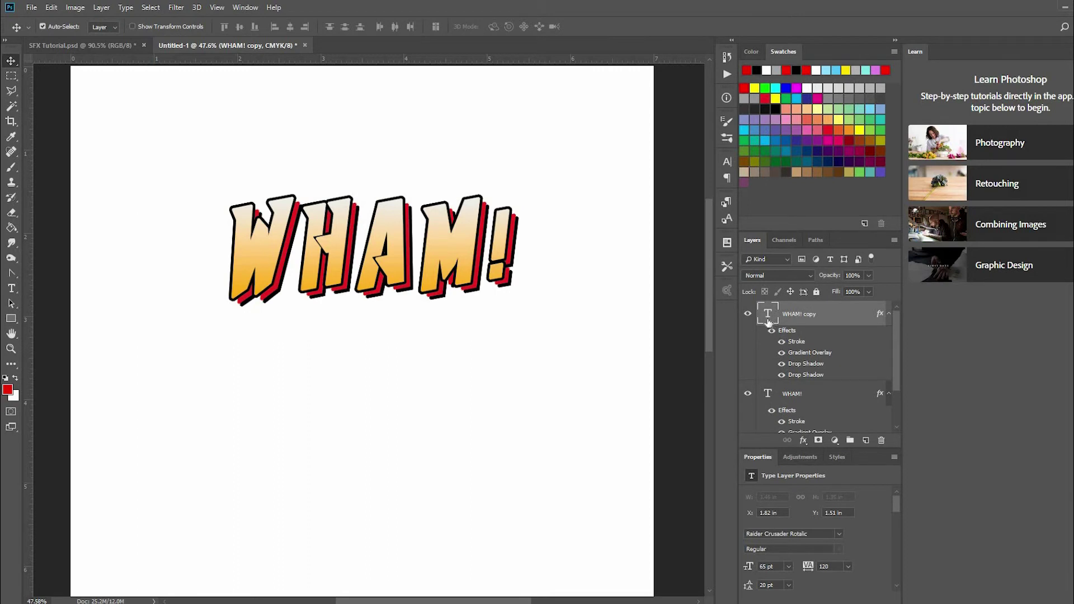
pyautogui.click(887, 394)
pyautogui.click(748, 394)
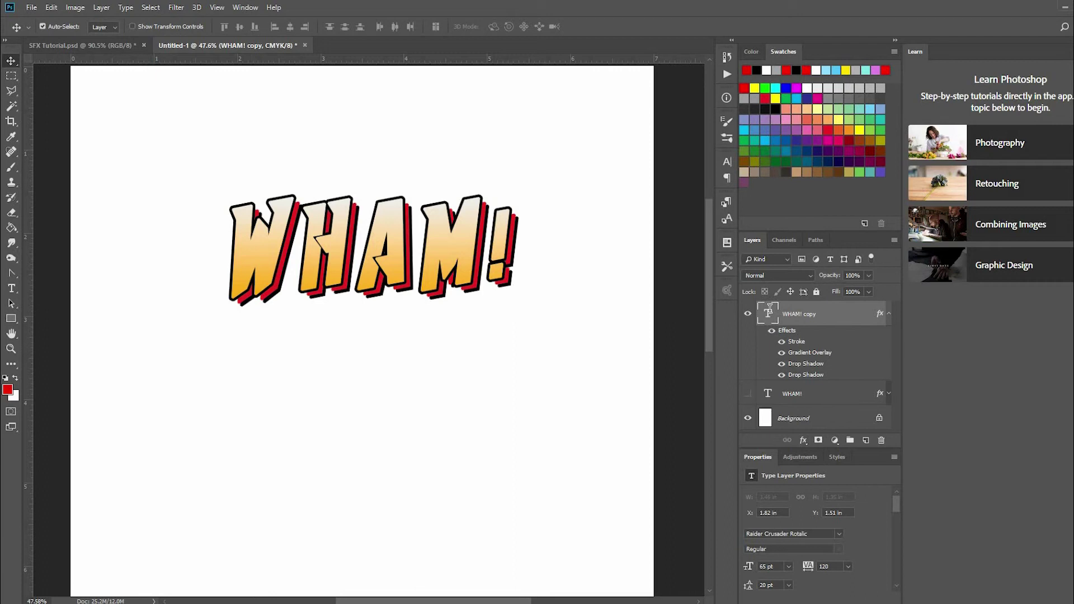
# - In the WHAM! copy, undo a spacing change on the H and raise its baseline
pyautogui.doubleClick(768, 312)
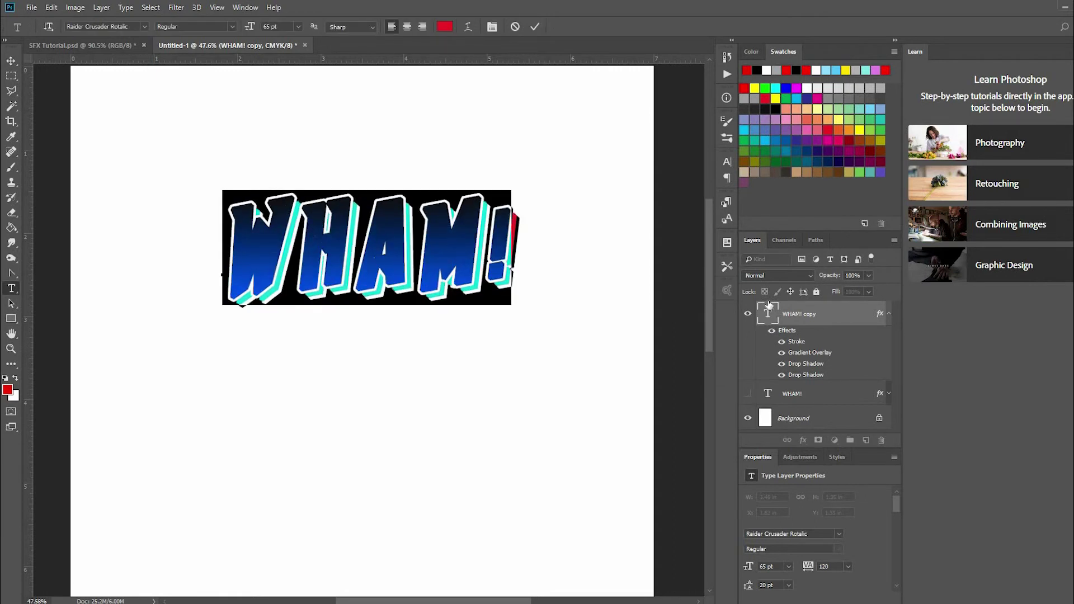
pyautogui.click(728, 160)
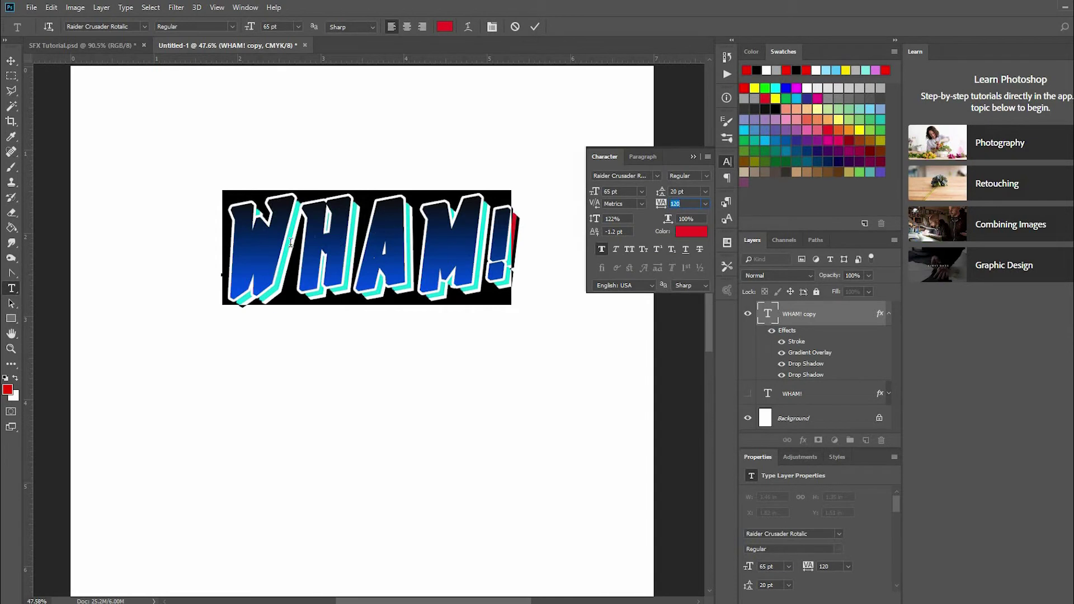
pyautogui.moveTo(292, 242); pyautogui.dragTo(353, 246)
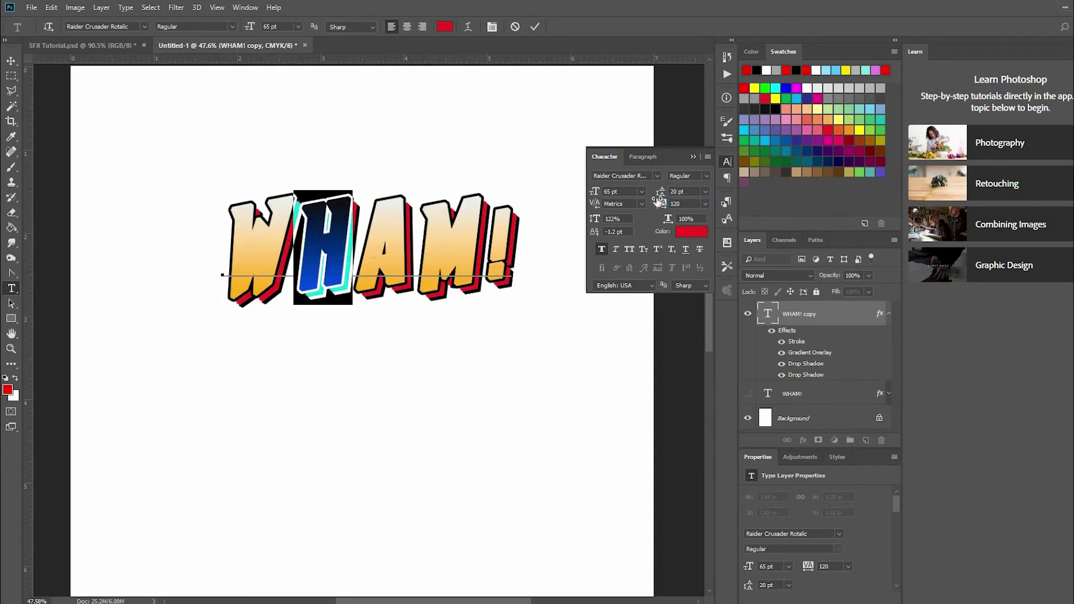
pyautogui.moveTo(658, 200); pyautogui.dragTo(677, 203)
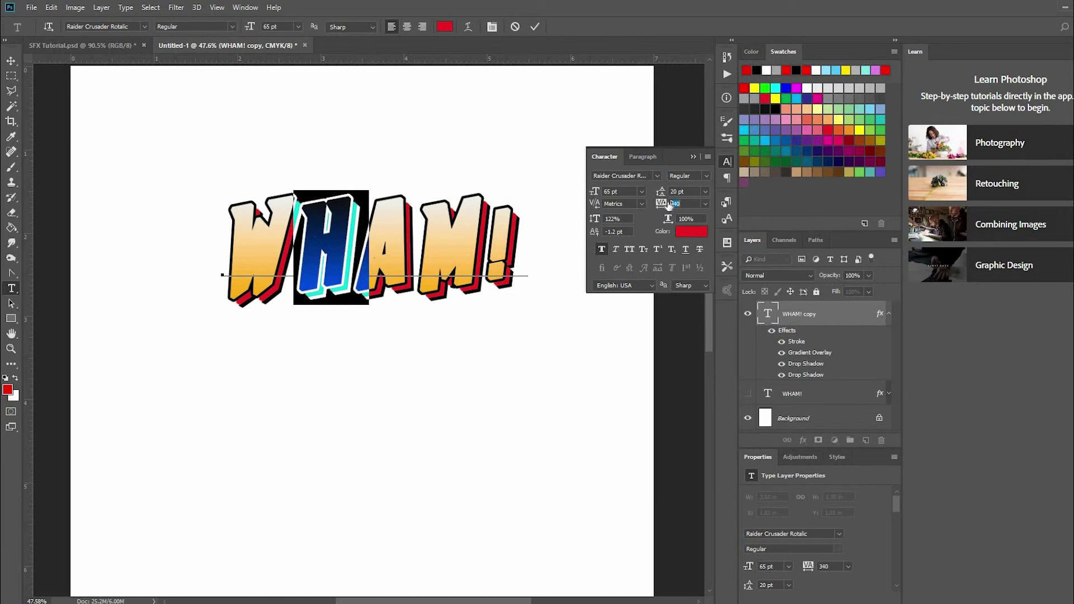
pyautogui.click(54, 8)
pyautogui.click(89, 19)
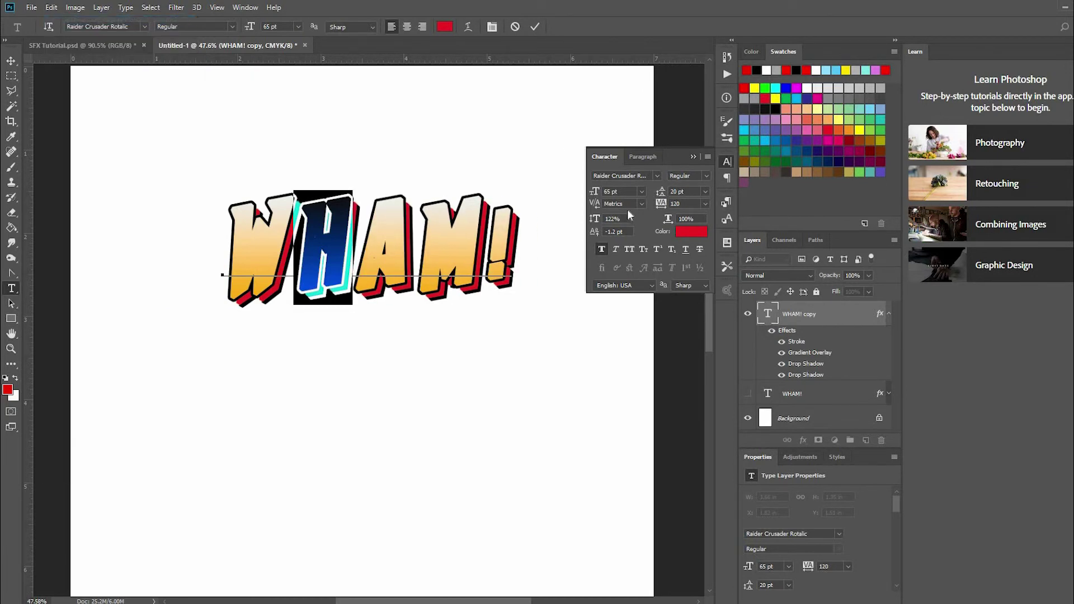
pyautogui.moveTo(591, 231); pyautogui.dragTo(609, 233)
pyautogui.press('Return')
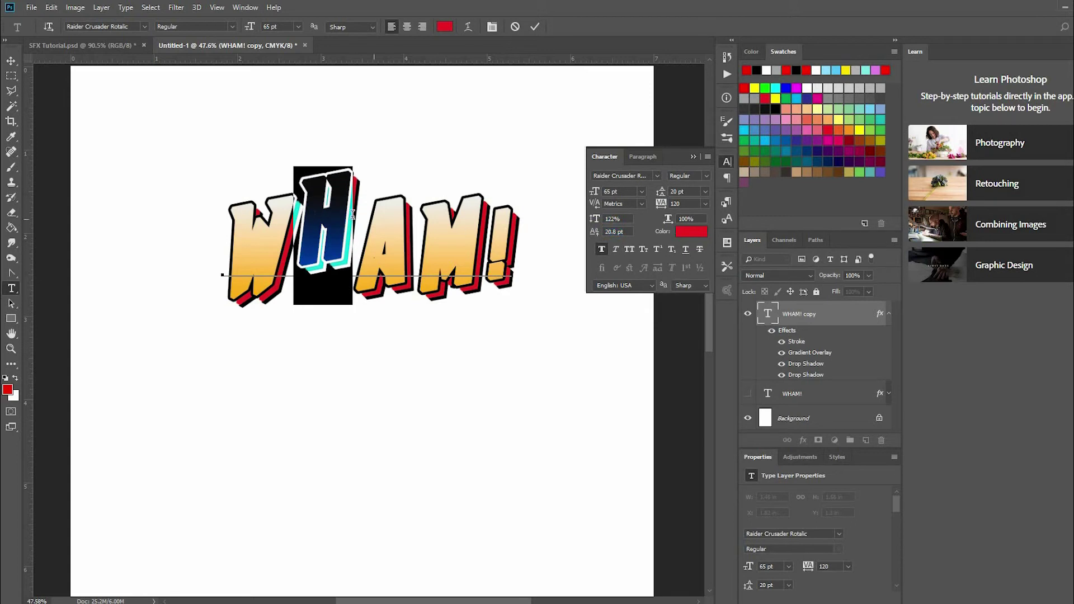
# - Raise the A and M above the baseline with baseline shift
pyautogui.moveTo(352, 214); pyautogui.dragTo(414, 232)
pyautogui.moveTo(597, 234)
pyautogui.mouseDown()
pyautogui.moveTo(621, 234)
pyautogui.moveTo(588, 237)
pyautogui.mouseUp()
pyautogui.moveTo(414, 229); pyautogui.dragTo(485, 230)
pyautogui.moveTo(599, 235); pyautogui.dragTo(604, 235)
pyautogui.press('Return')
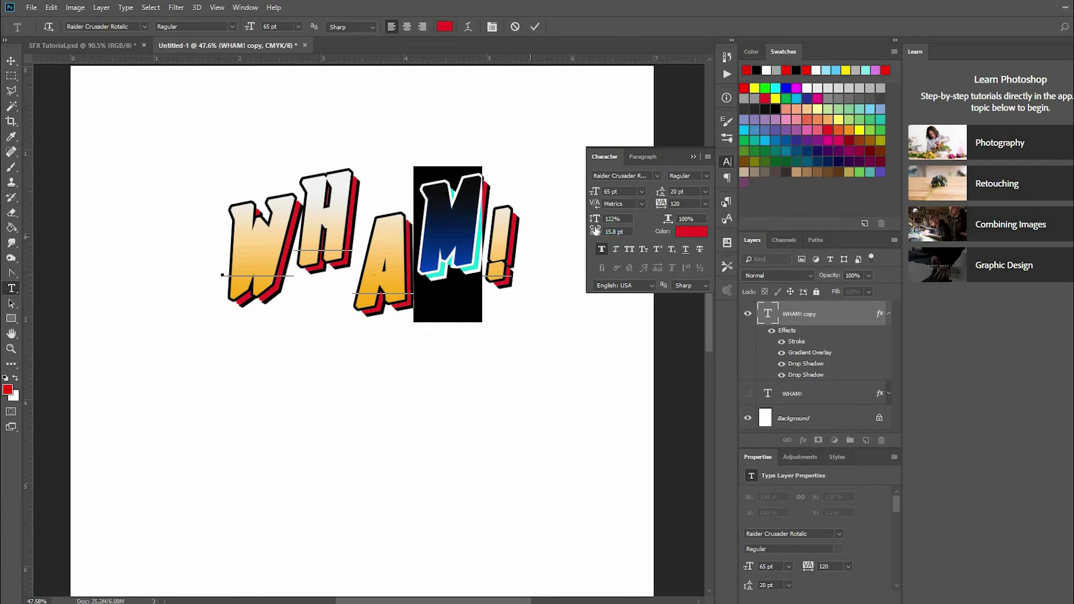
pyautogui.click(498, 229)
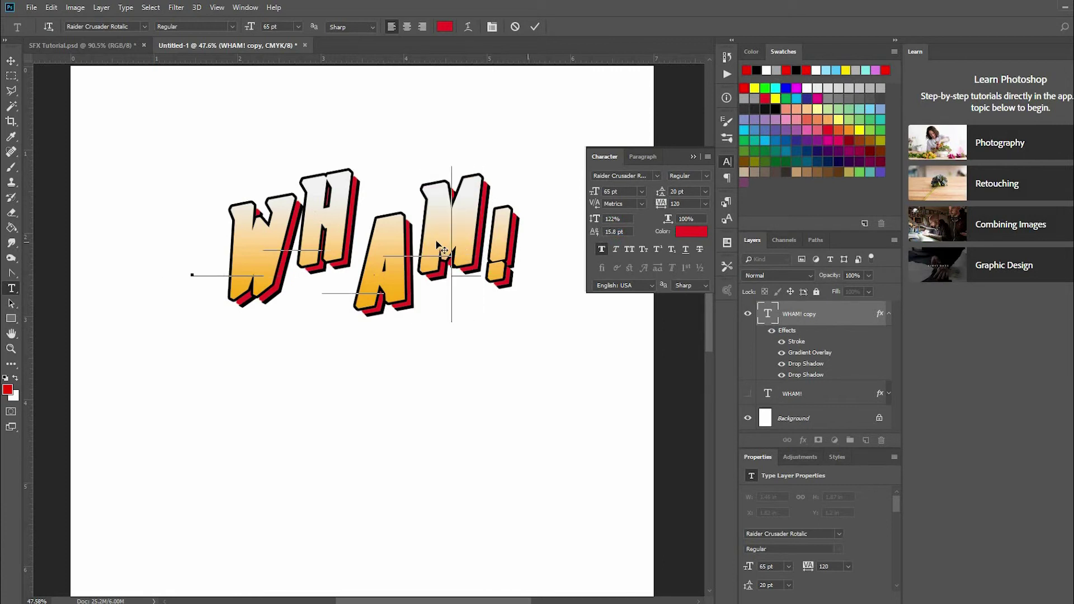
# - Move the text left and tighten the whole word's tracking to -120
pyautogui.moveTo(528, 247); pyautogui.dragTo(422, 240)
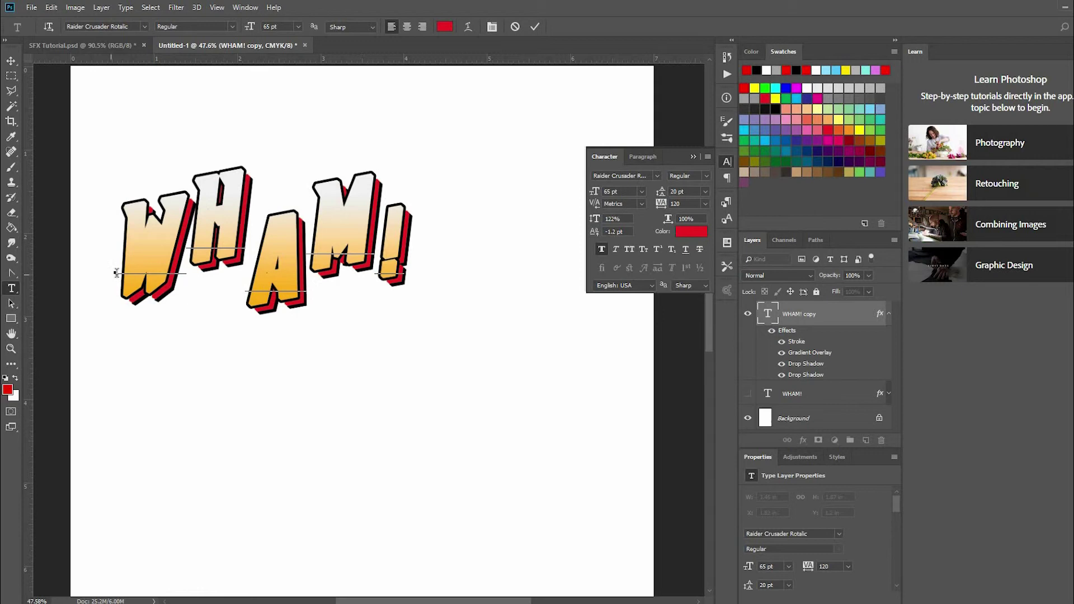
pyautogui.moveTo(115, 272); pyautogui.dragTo(512, 282)
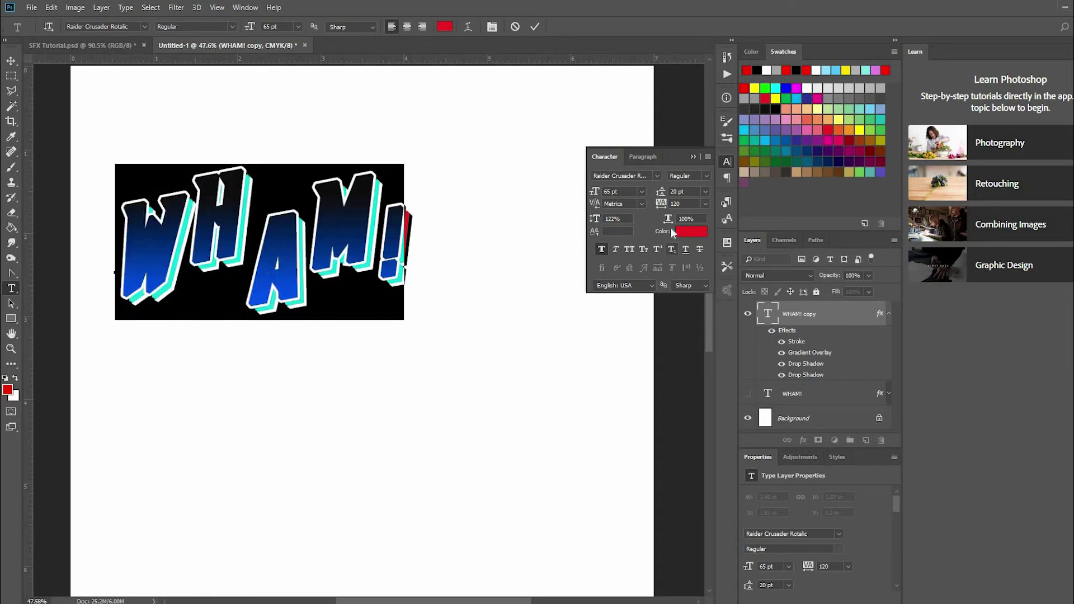
pyautogui.moveTo(661, 204); pyautogui.dragTo(658, 203)
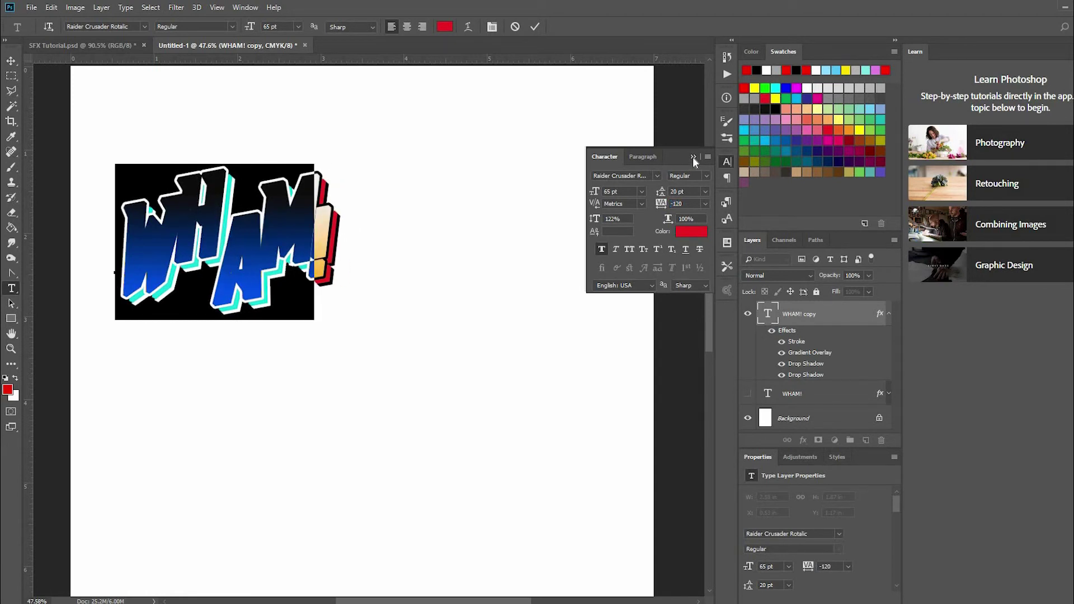
pyautogui.click(693, 158)
# - Move WHAM! further right on the page with the Move tool
pyautogui.click(12, 60)
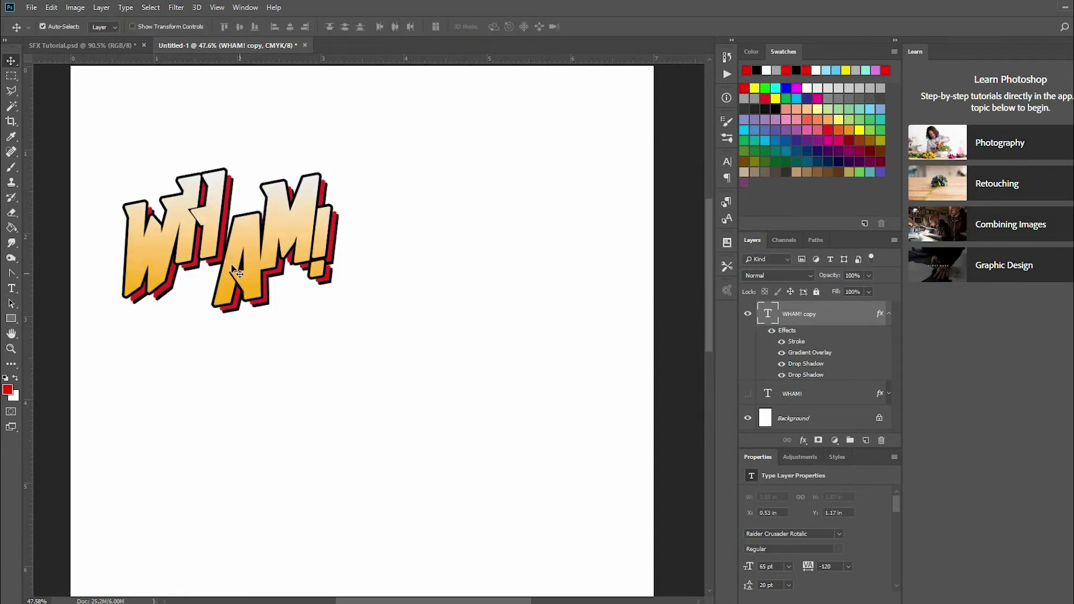
pyautogui.moveTo(231, 264); pyautogui.dragTo(350, 264)
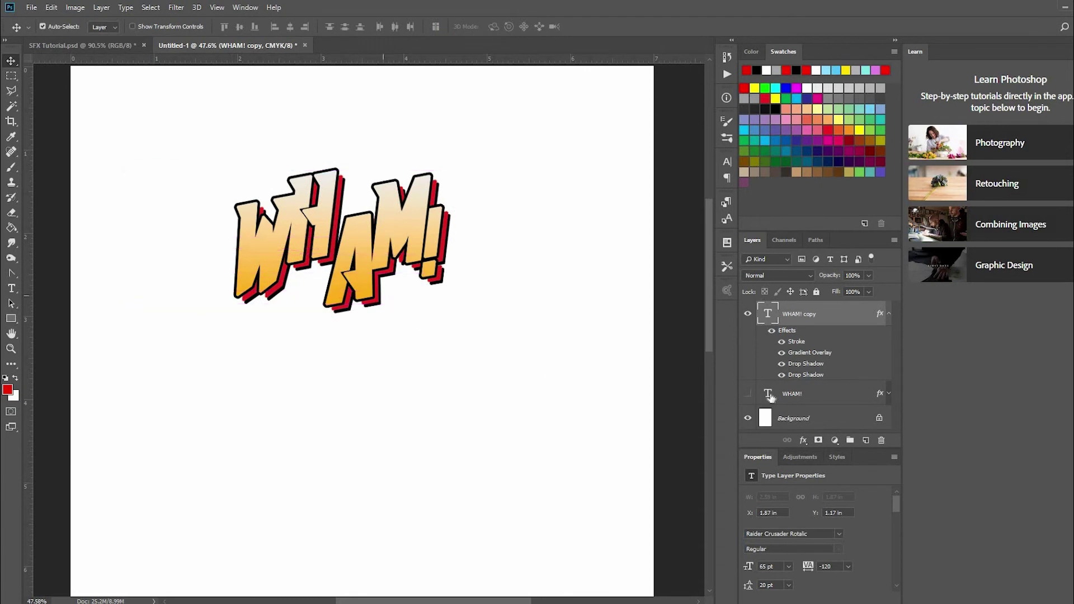
pyautogui.doubleClick(767, 314)
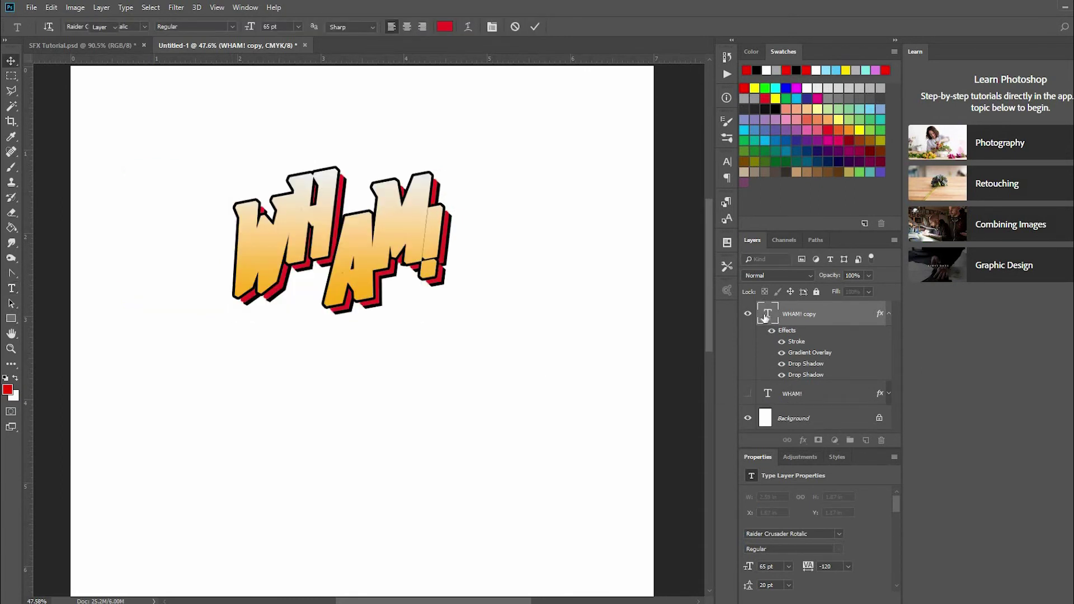
pyautogui.click(765, 317)
pyautogui.click(727, 161)
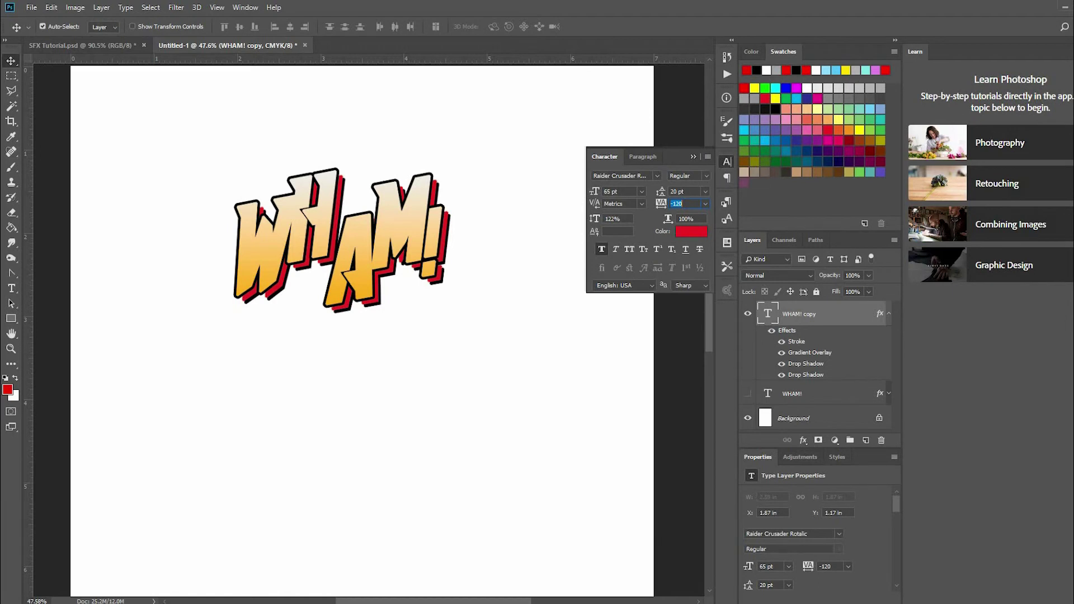
# - Confirm the tracking, then try Convert to Shape and dismiss the faux bold error
pyautogui.click(459, 239)
pyautogui.click(408, 242)
pyautogui.click(693, 156)
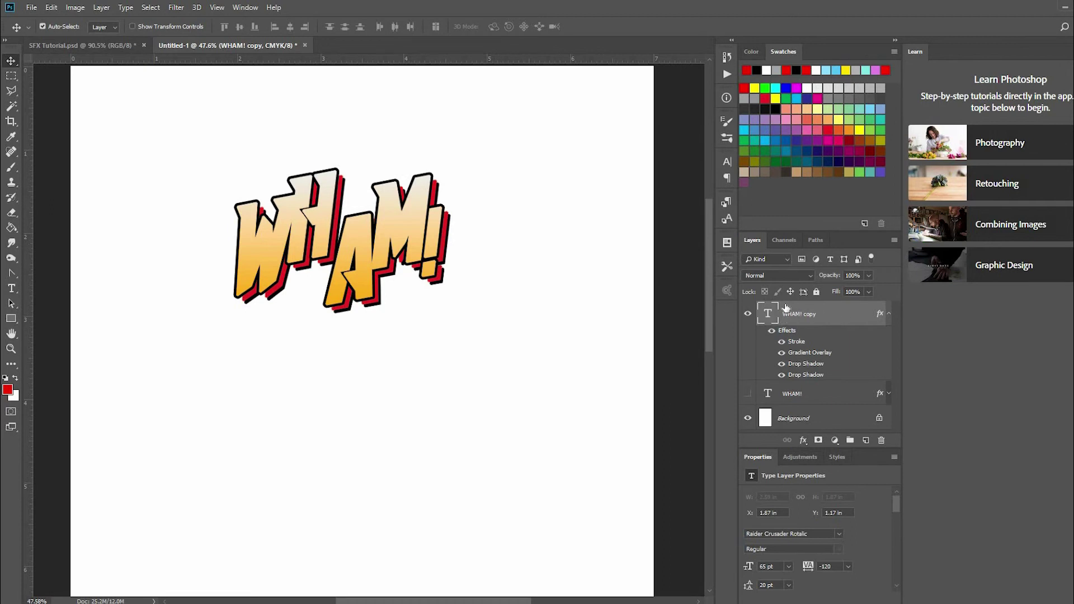
pyautogui.rightClick(853, 316)
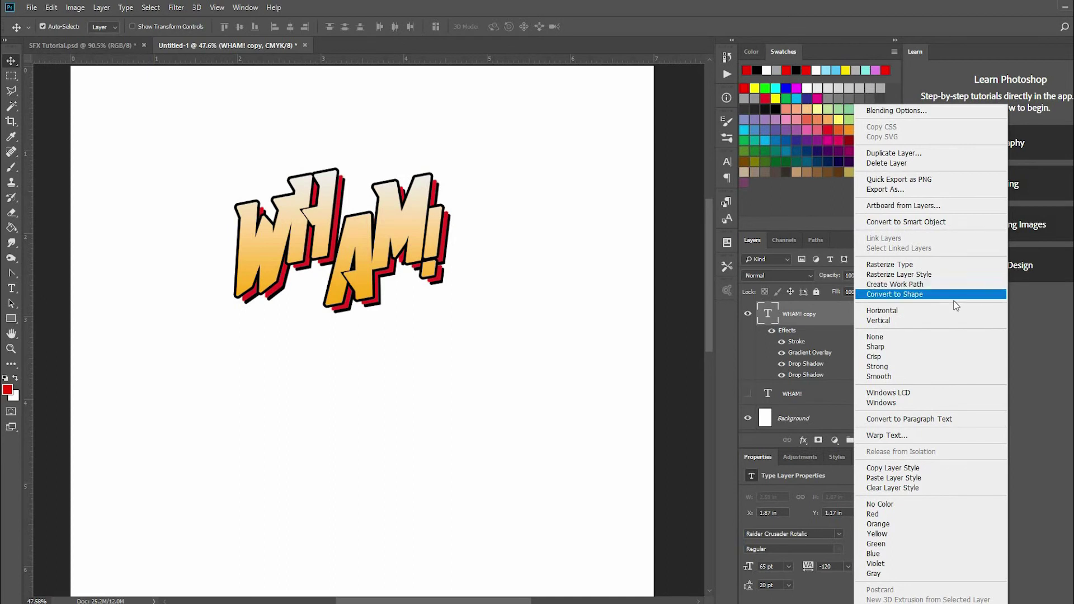
pyautogui.click(917, 296)
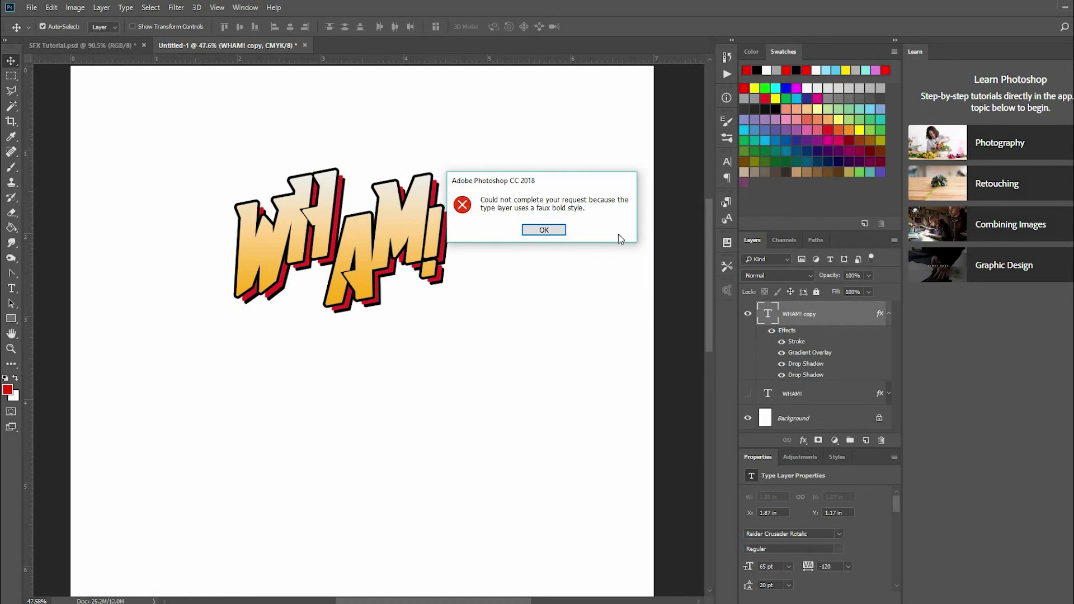
pyautogui.click(553, 232)
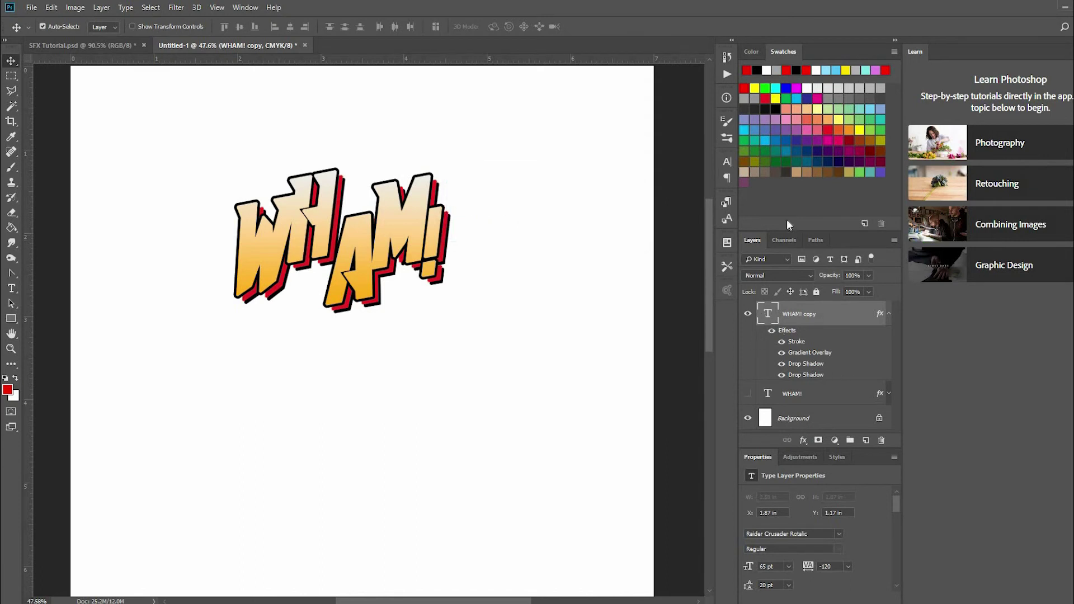
# - Turn off Faux Bold on the WHAM! copy in the Character panel
pyautogui.click(729, 163)
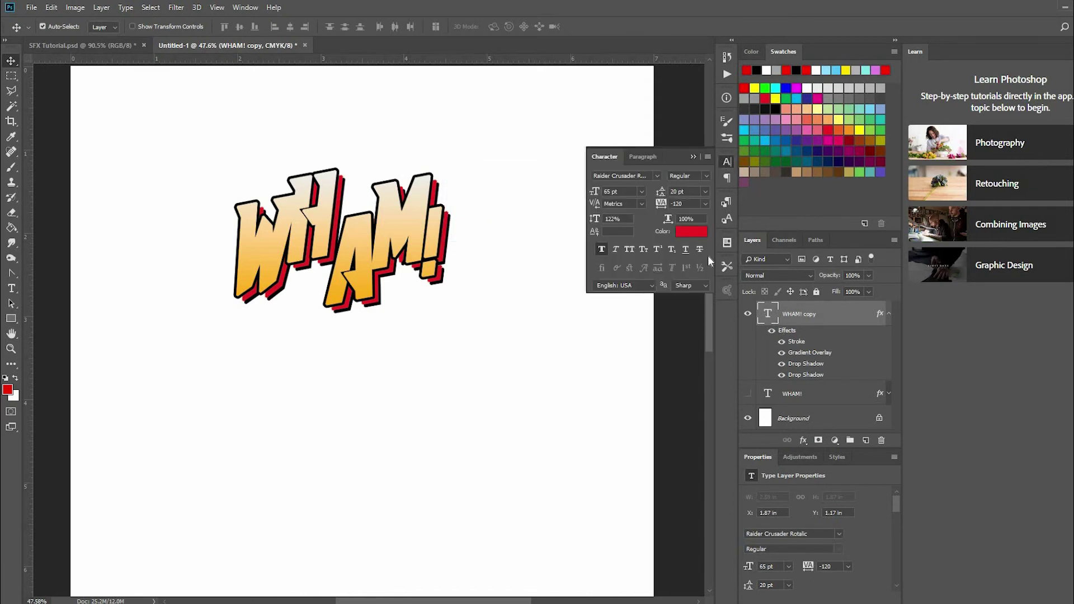
pyautogui.click(602, 250)
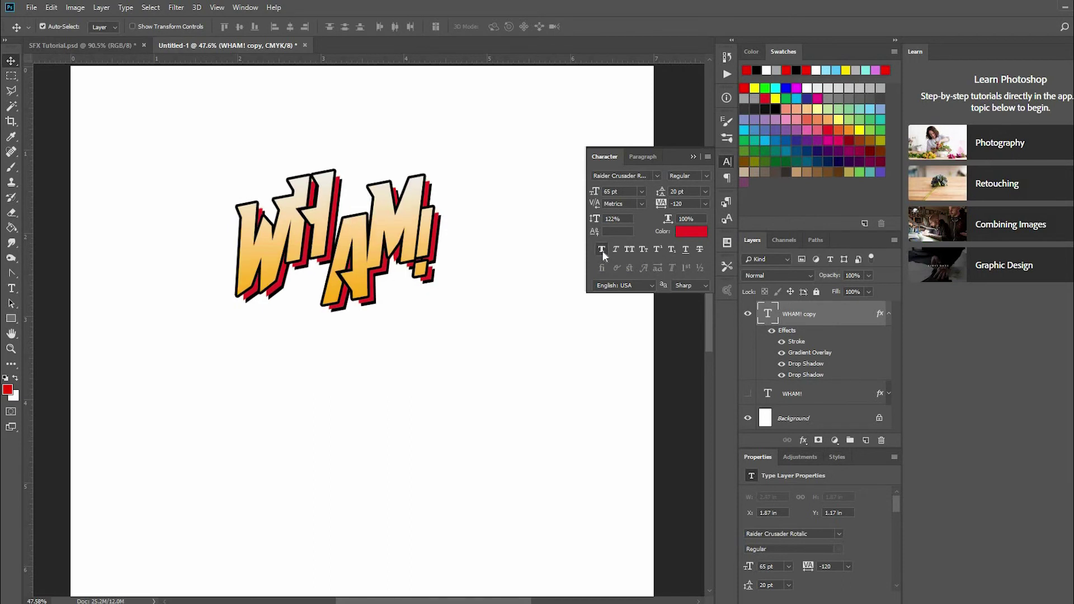
pyautogui.click(694, 157)
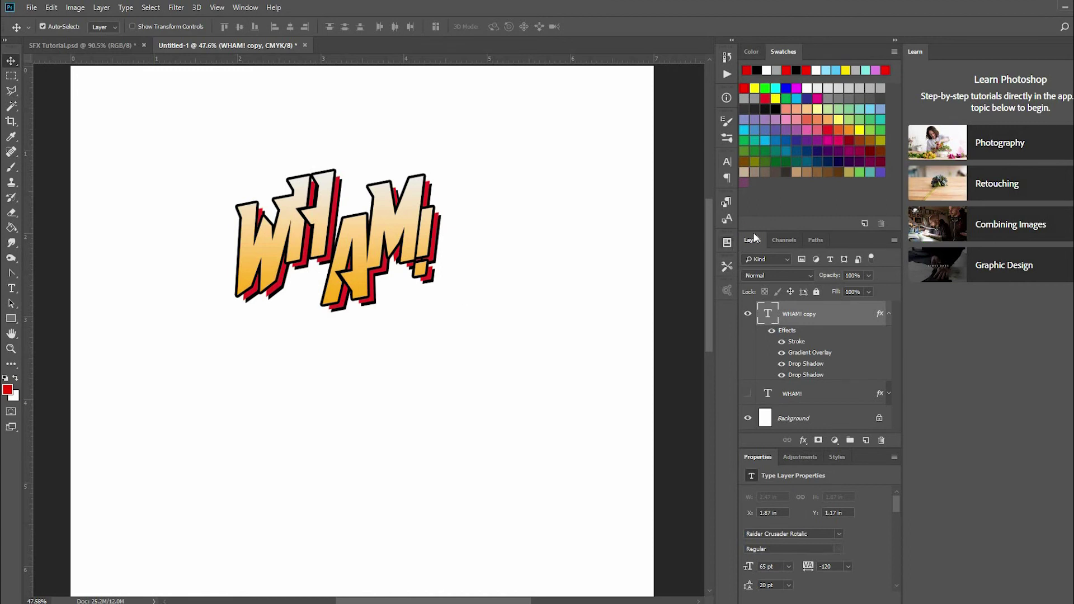
pyautogui.rightClick(775, 313)
# - Convert the WHAM! copy layer to a shape
pyautogui.click(853, 317)
pyautogui.rightClick(852, 313)
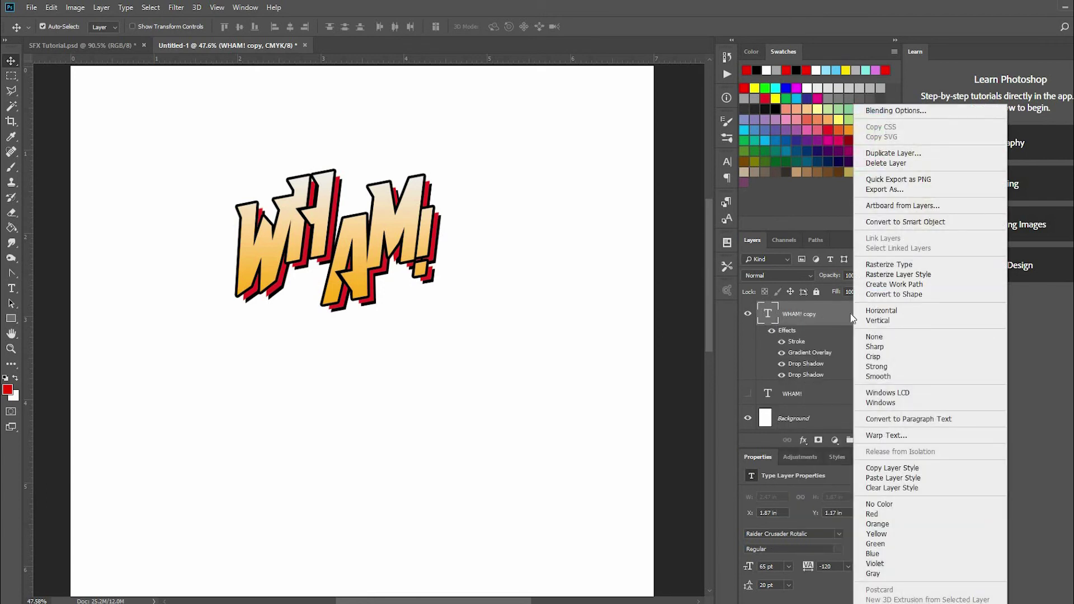
pyautogui.click(924, 295)
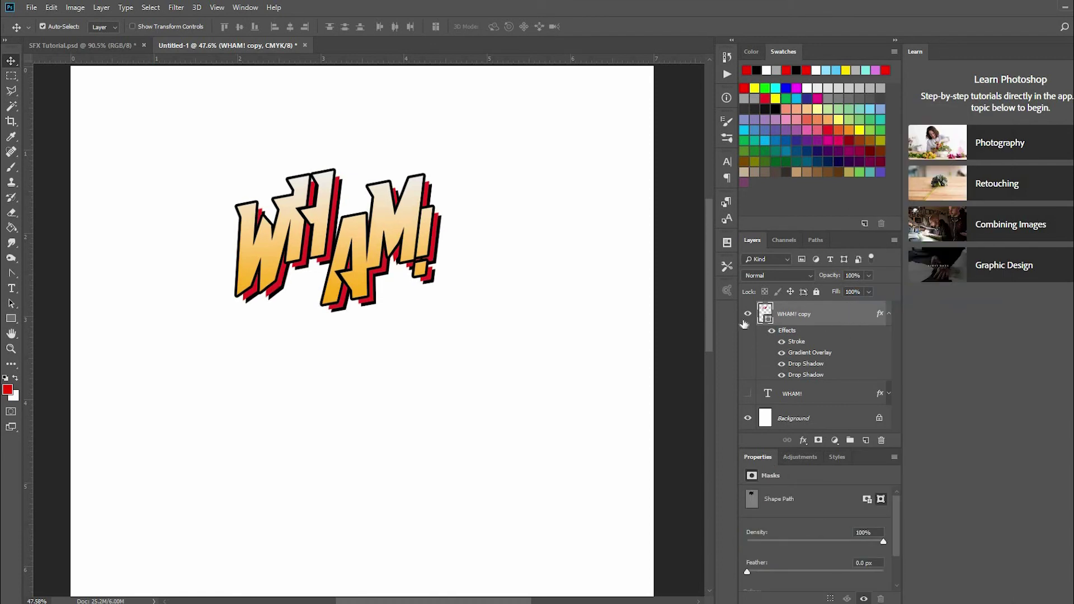
# - Move the whole shape down-left, then reposition the W and raise the A and M
pyautogui.click(11, 304)
pyautogui.moveTo(267, 262); pyautogui.dragTo(245, 272)
pyautogui.click(204, 340)
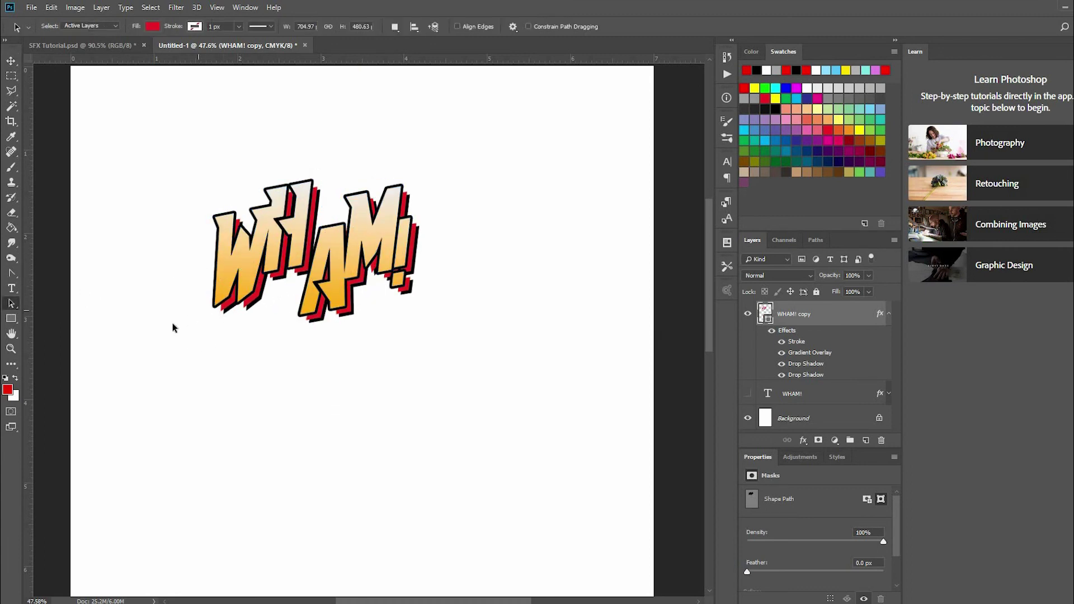
pyautogui.click(249, 275)
pyautogui.moveTo(237, 268); pyautogui.dragTo(252, 230)
pyautogui.click(337, 240)
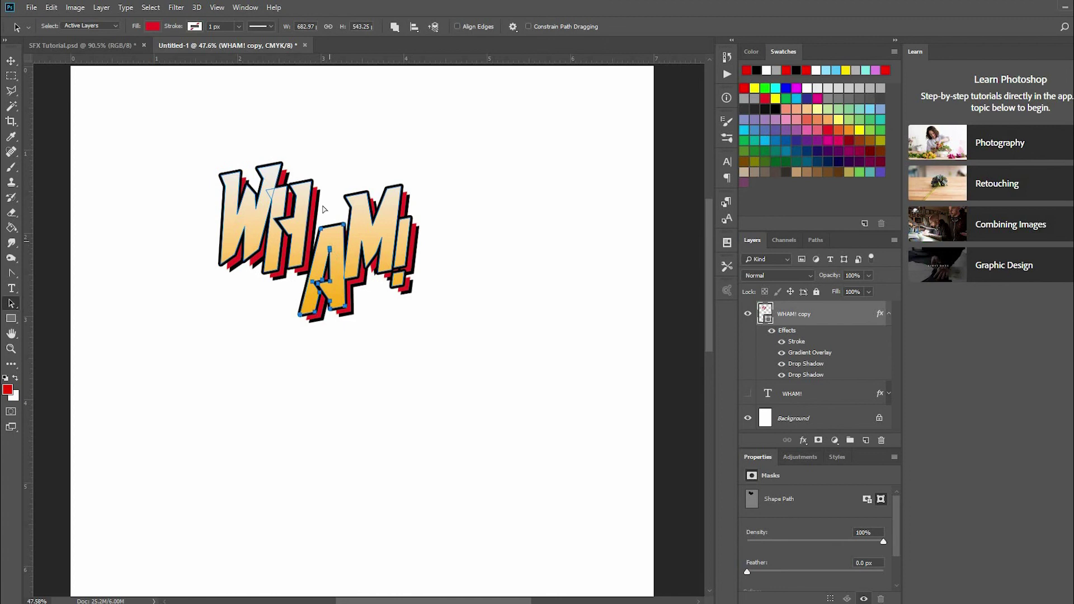
pyautogui.moveTo(336, 239); pyautogui.dragTo(337, 168)
pyautogui.moveTo(382, 229); pyautogui.dragTo(420, 189)
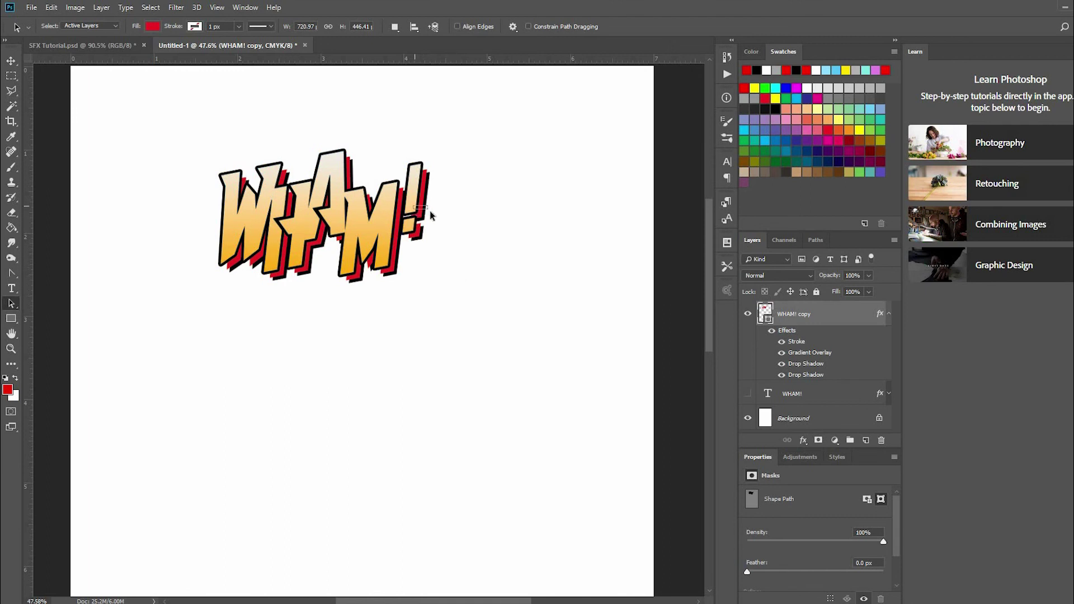
# - Widen the exclamation mark with Free Transform and tilt its top rightward
pyautogui.moveTo(431, 215); pyautogui.dragTo(422, 196)
pyautogui.hotkey('ctrl', 't')
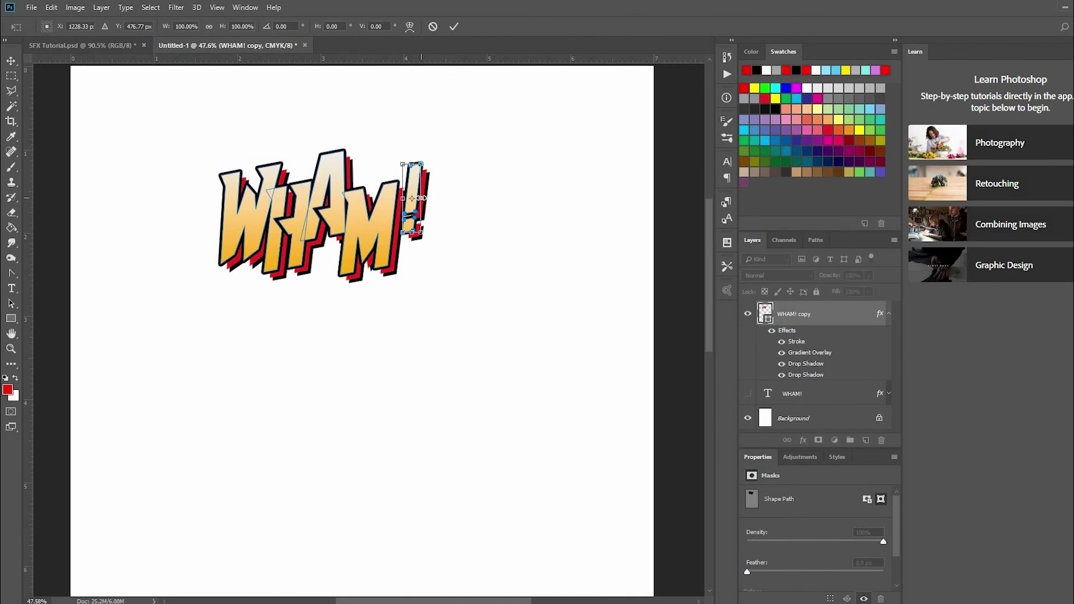
pyautogui.moveTo(426, 199)
pyautogui.mouseDown()
pyautogui.moveTo(433, 187)
pyautogui.moveTo(434, 199)
pyautogui.mouseUp()
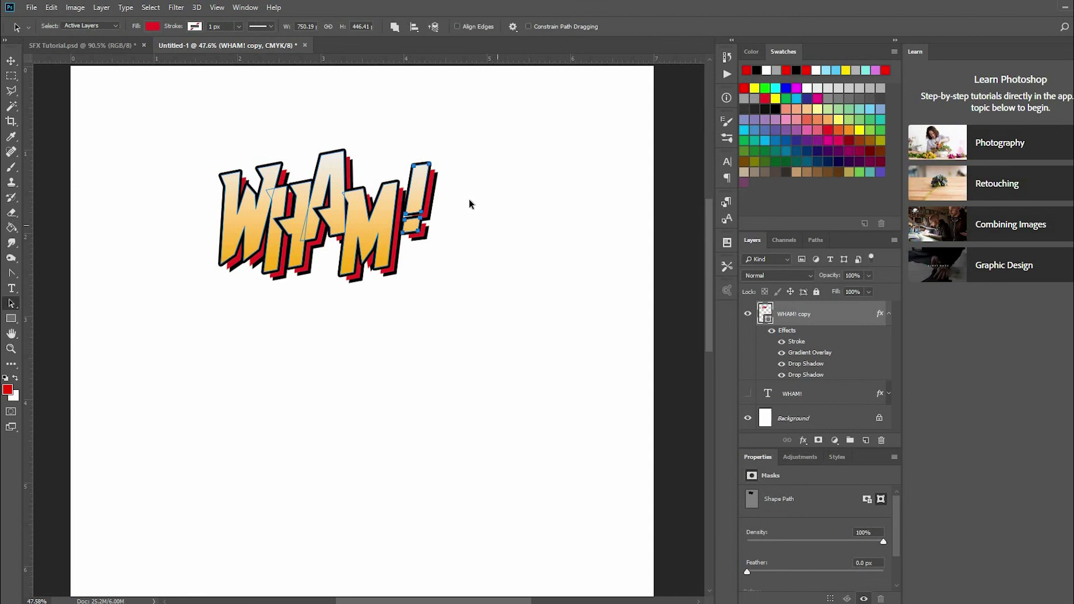
pyautogui.moveTo(12, 304); pyautogui.dragTo(39, 311)
pyautogui.click(430, 169)
pyautogui.moveTo(430, 168); pyautogui.dragTo(439, 159)
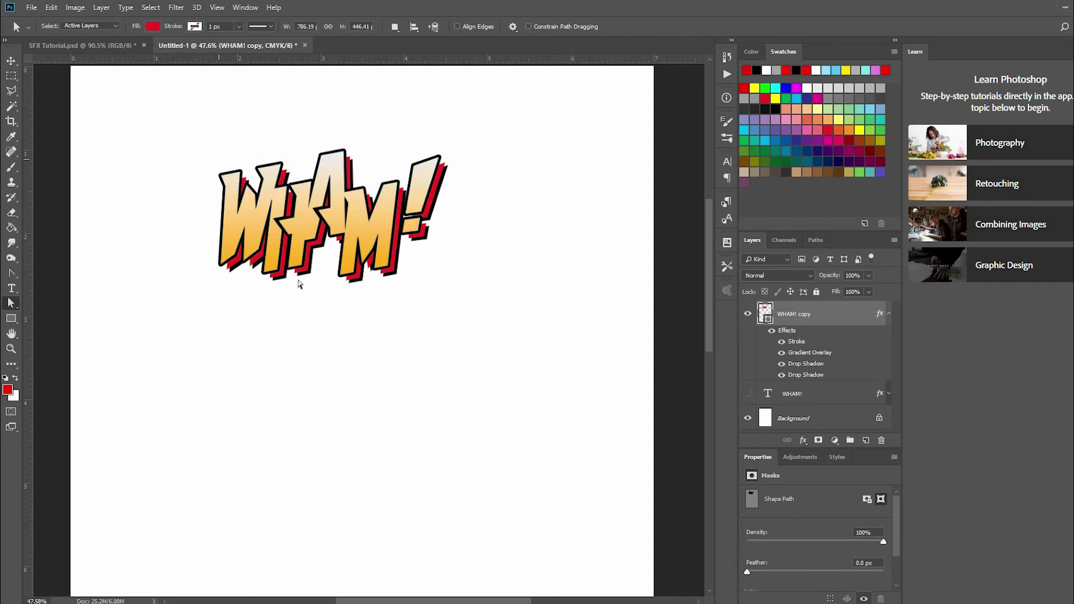
pyautogui.click(14, 60)
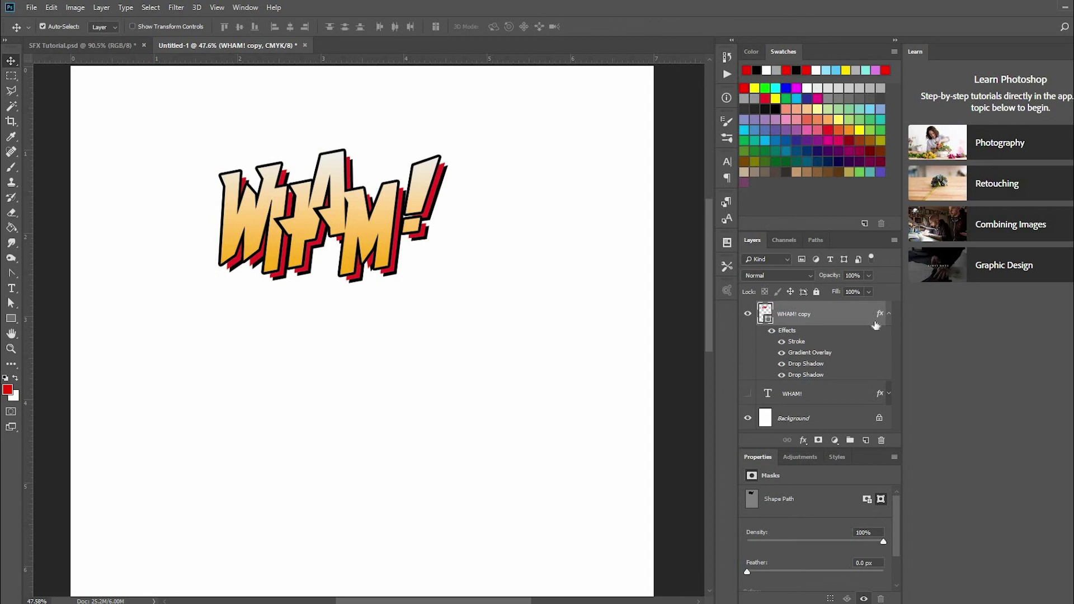
# - In SFX Tutorial.psd, show Layer 1's comic artwork and nudge it up slightly
pyautogui.click(109, 46)
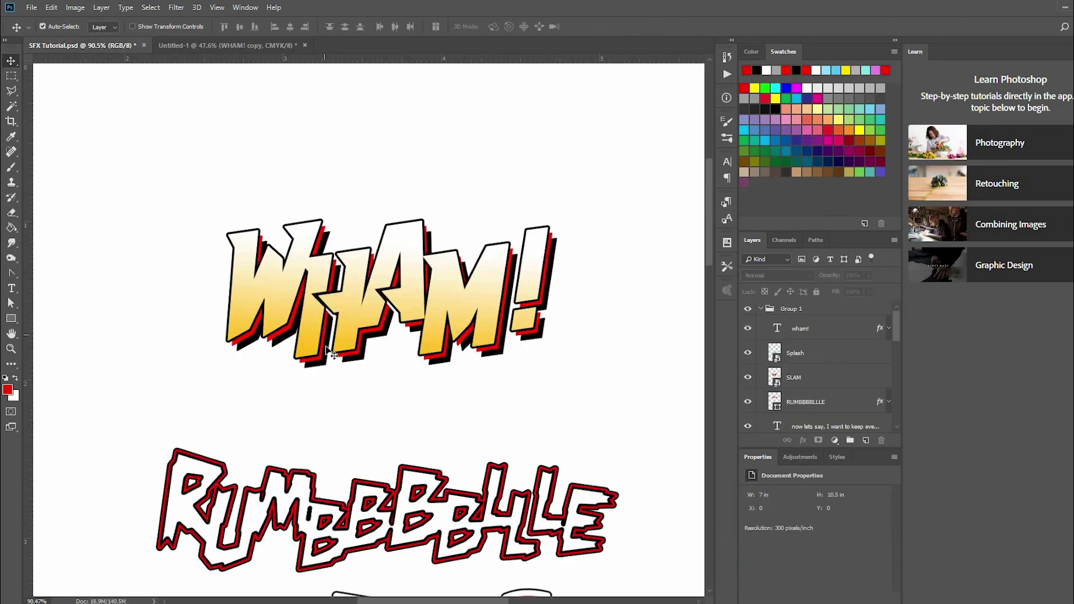
pyautogui.scroll(-5, 359, 360)
pyautogui.scroll(-1, 895, 344)
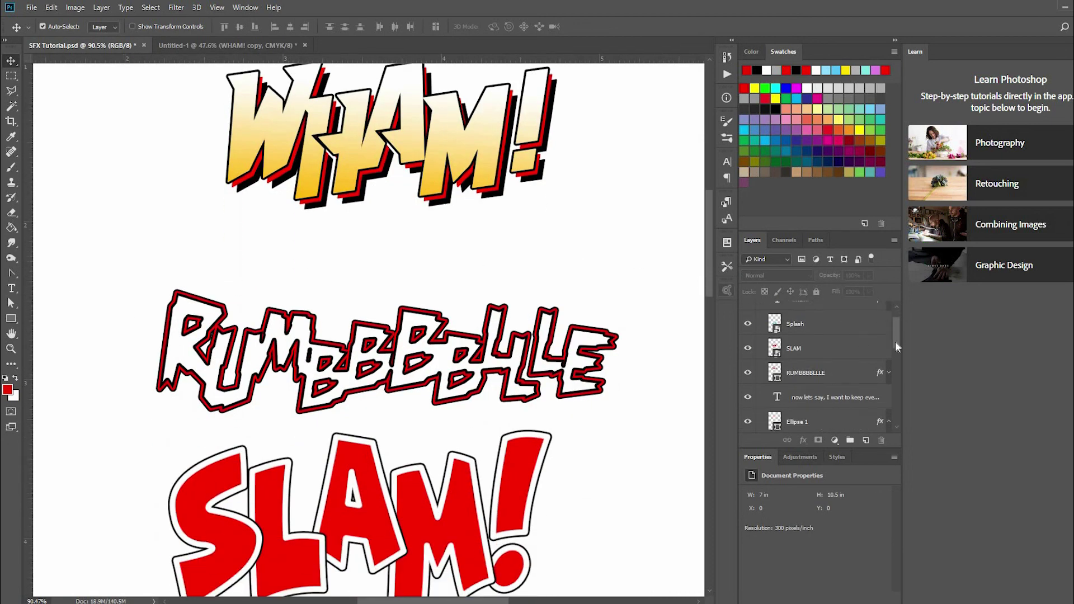
pyautogui.scroll(-5, 895, 337)
pyautogui.click(748, 396)
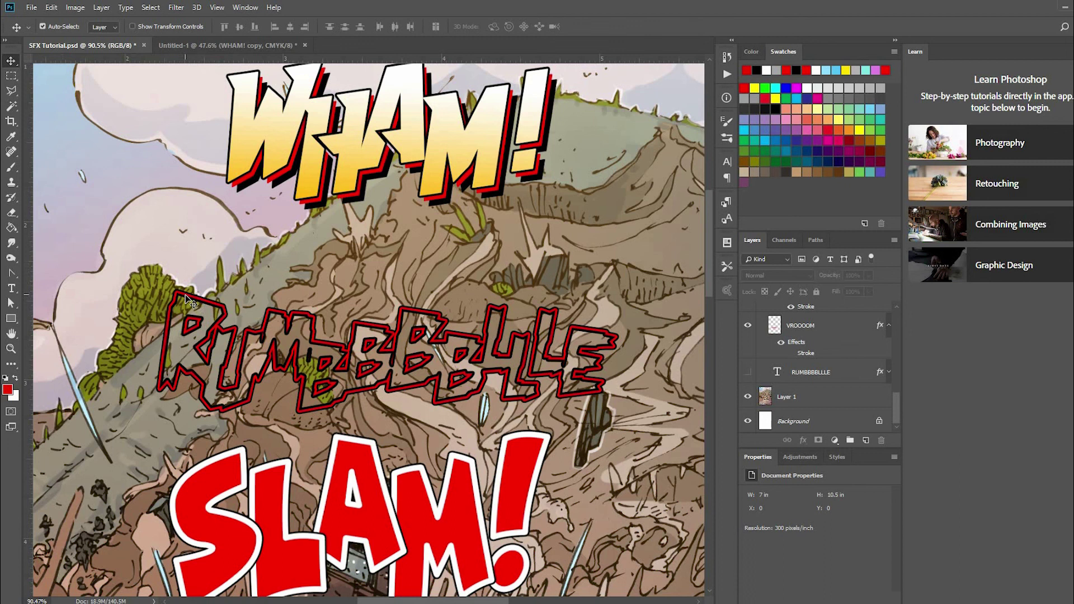
pyautogui.moveTo(190, 302)
pyautogui.mouseDown()
pyautogui.moveTo(196, 246)
pyautogui.moveTo(190, 291)
pyautogui.mouseUp()
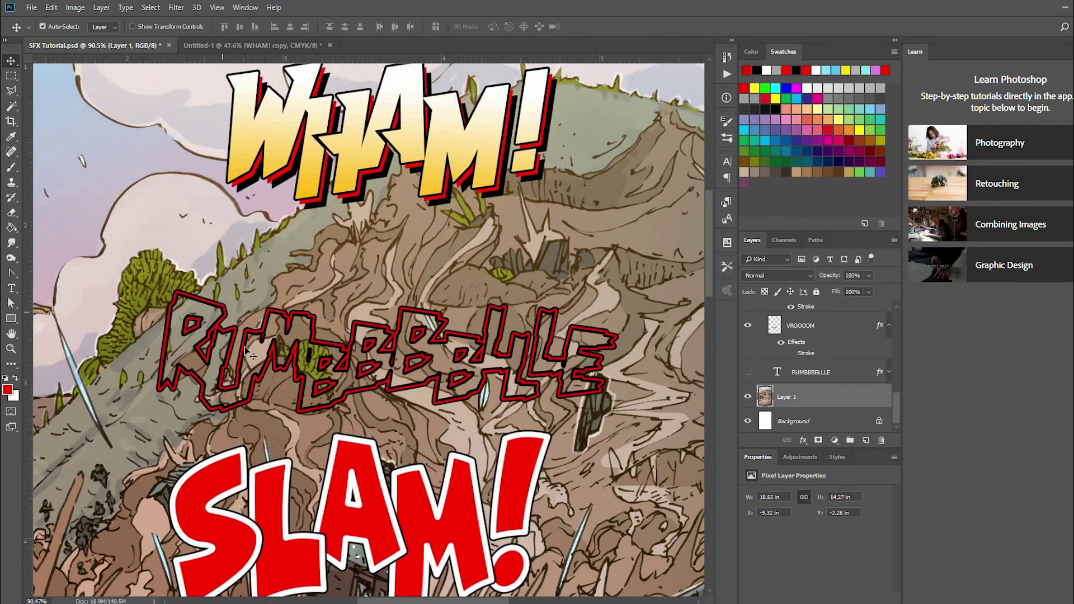